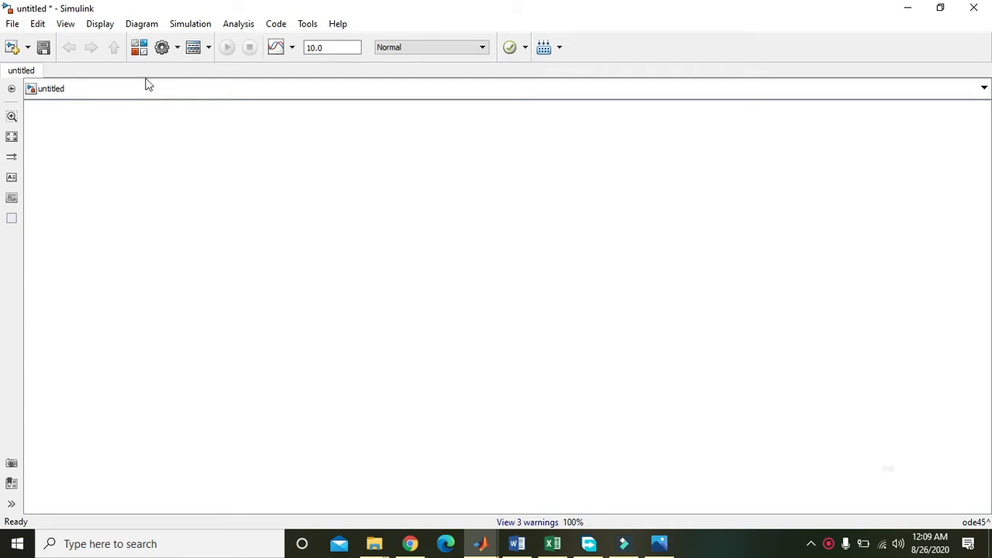
Step: Create a new blank Simulink model
left_click(13, 24)
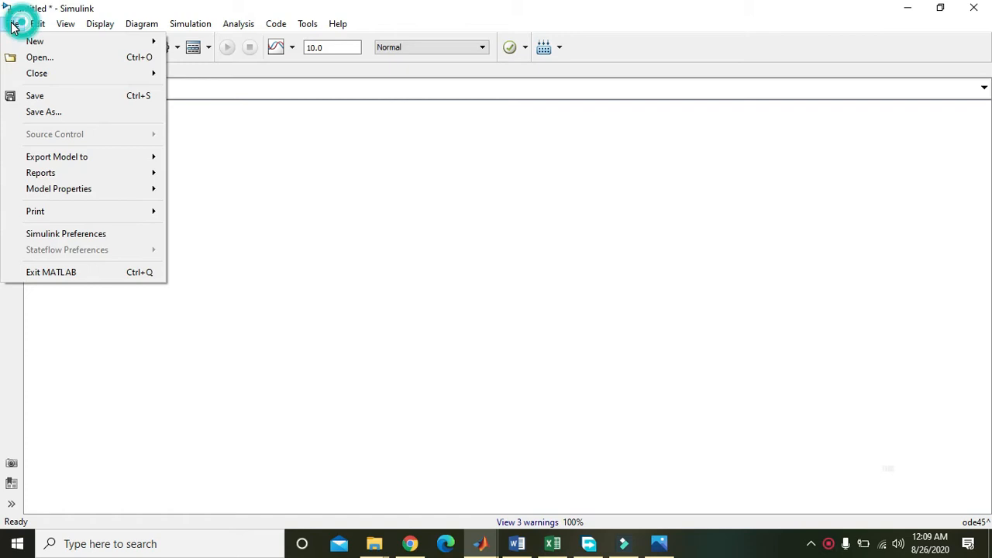
mouse_move(26, 40)
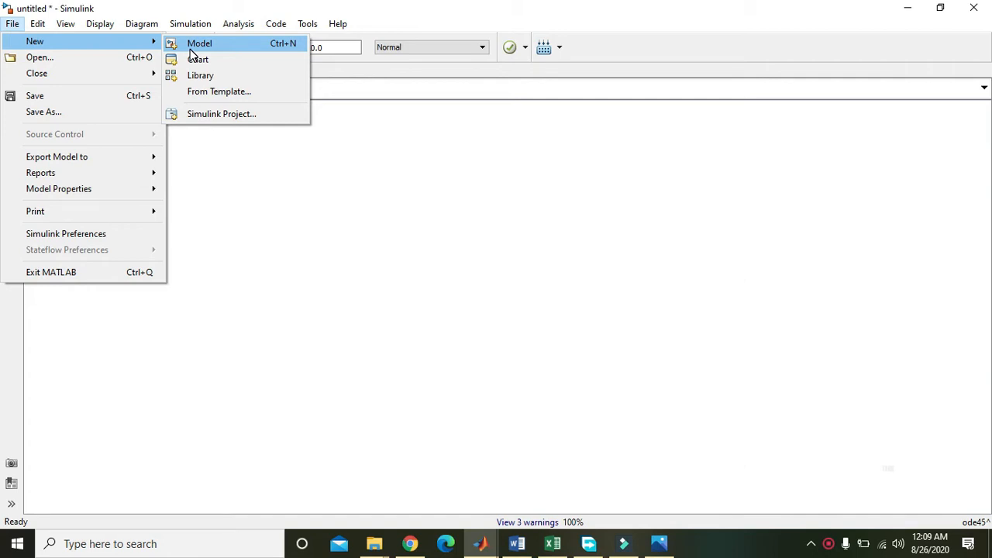
left_click(190, 46)
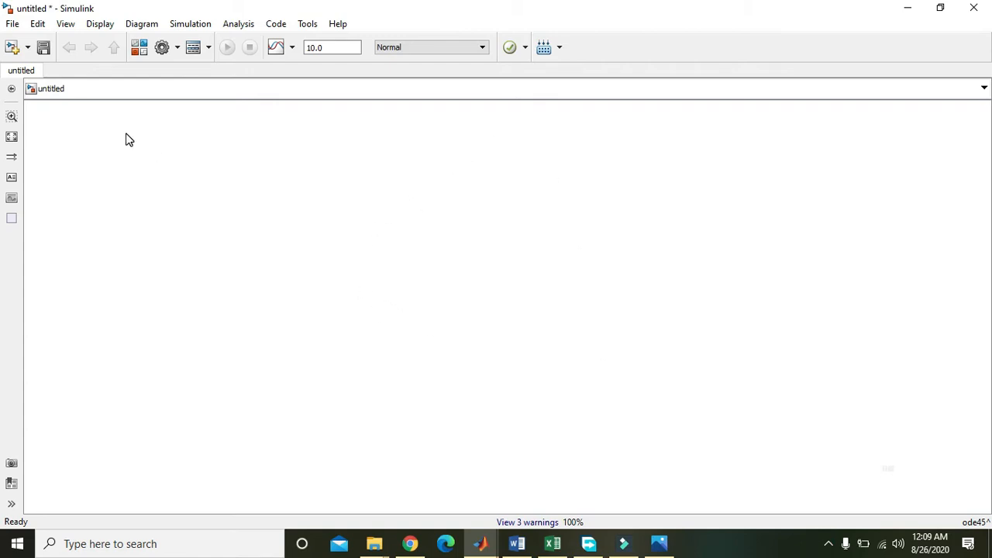
Step: Open the block library and search it for "dc voltage"
left_click(63, 25)
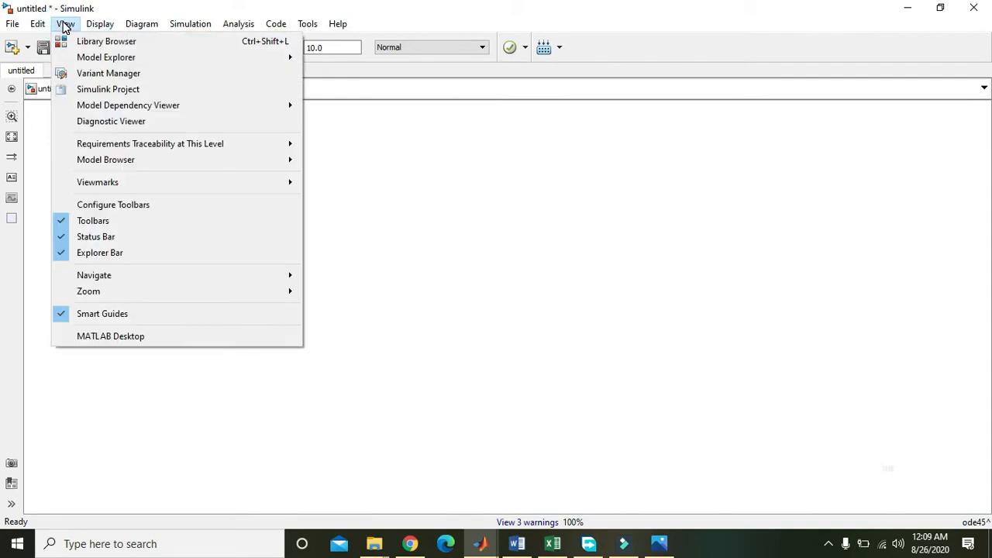
left_click(155, 50)
left_click(104, 34)
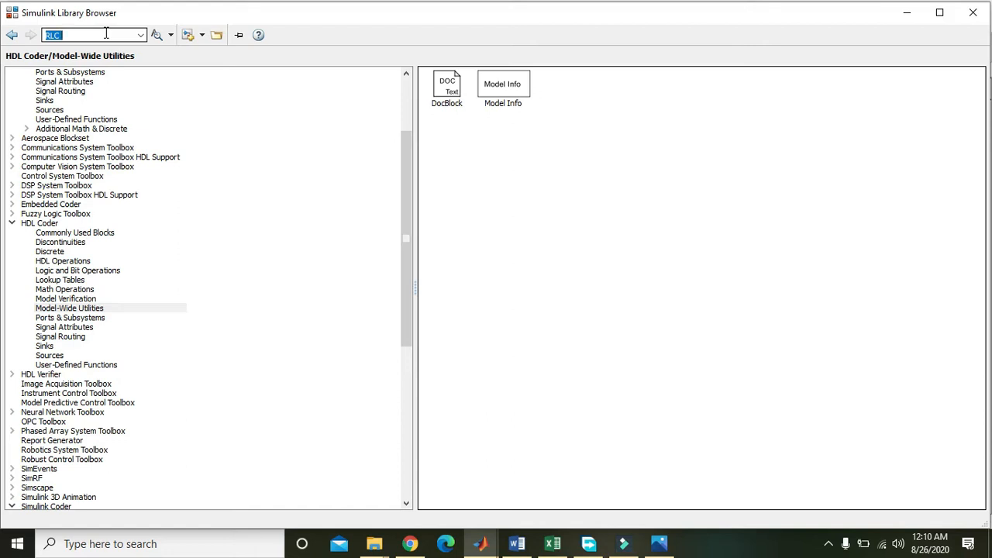
type("dc ")
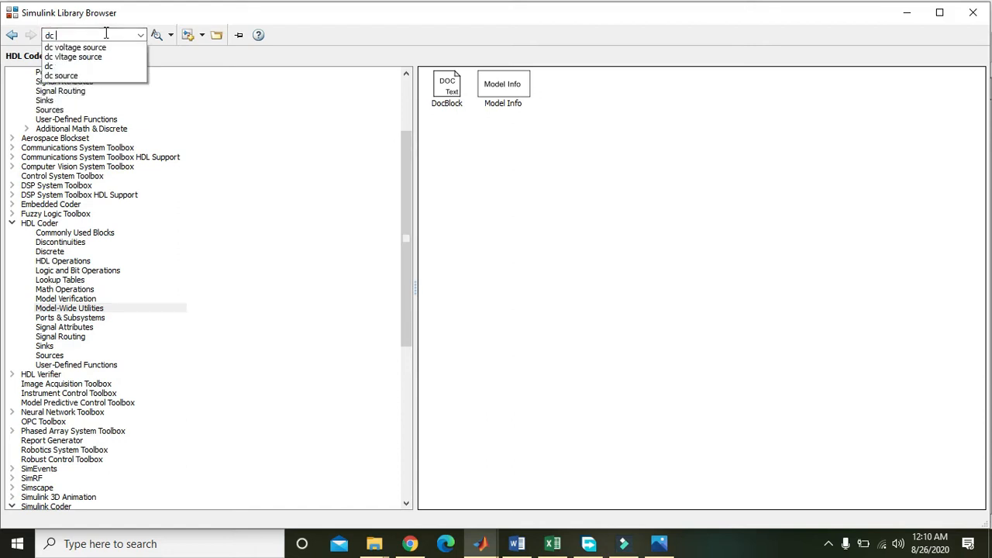
type("voltage")
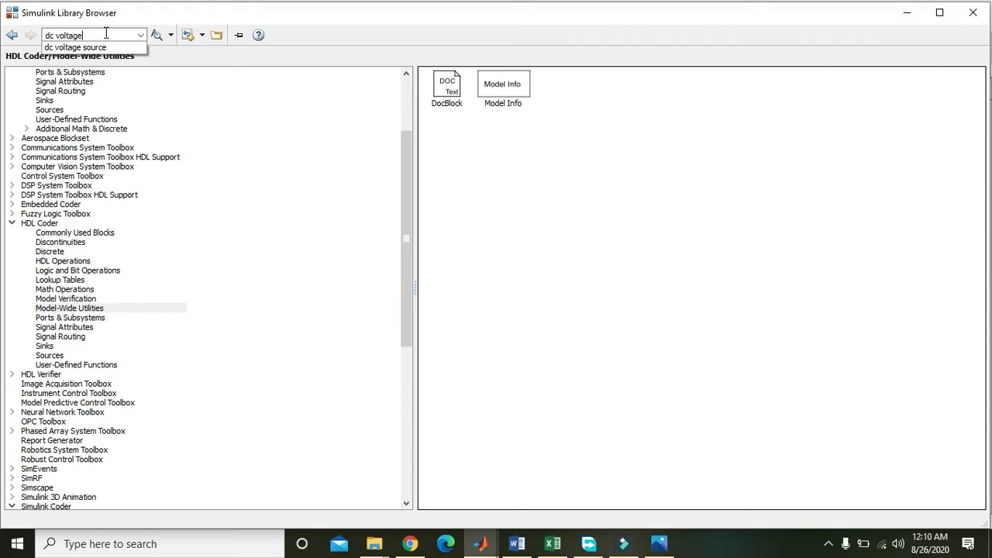
key("Return")
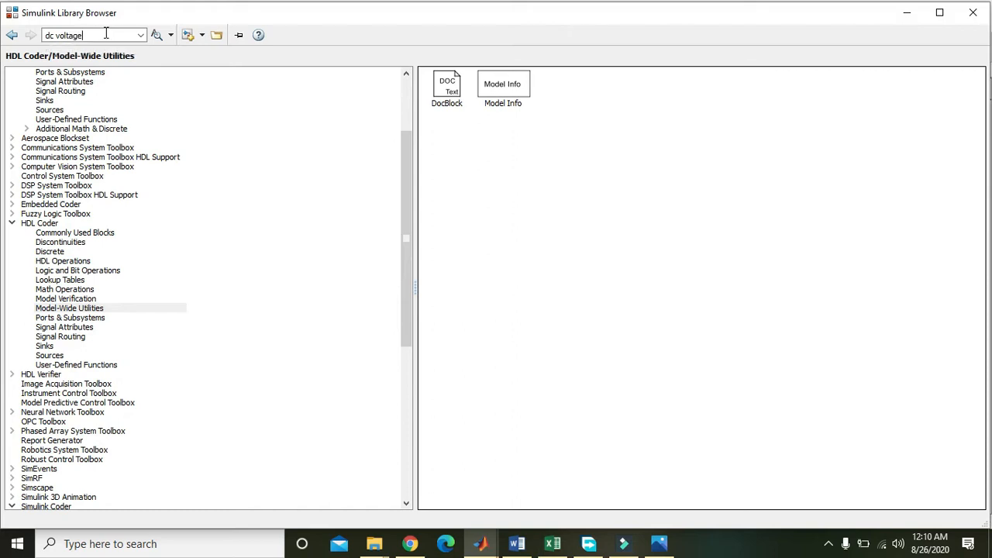
left_click(152, 37)
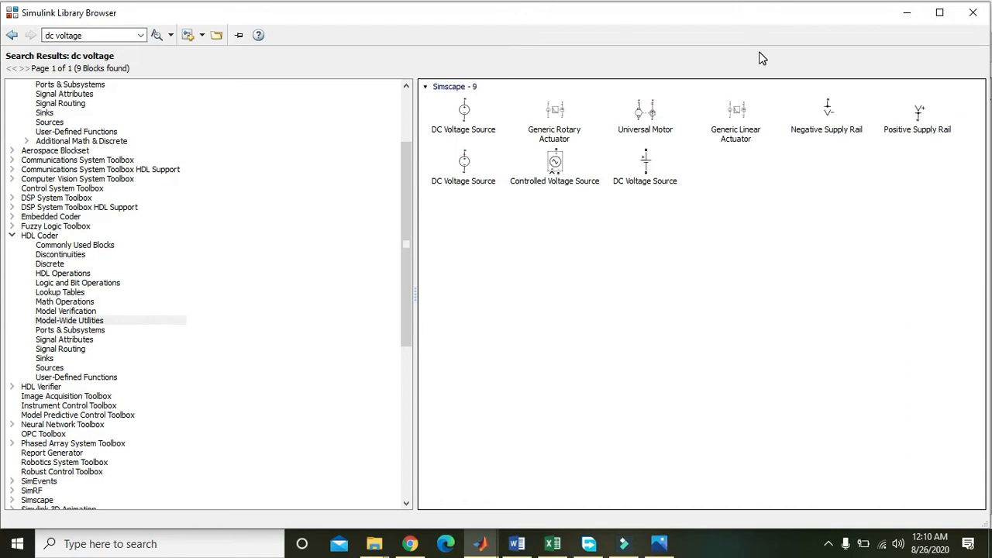
Step: Add the DC Voltage Source block from powerlib/Electrical Sources to the untitled model and place it in the left half of the canvas
right_click(644, 159)
left_click(663, 165)
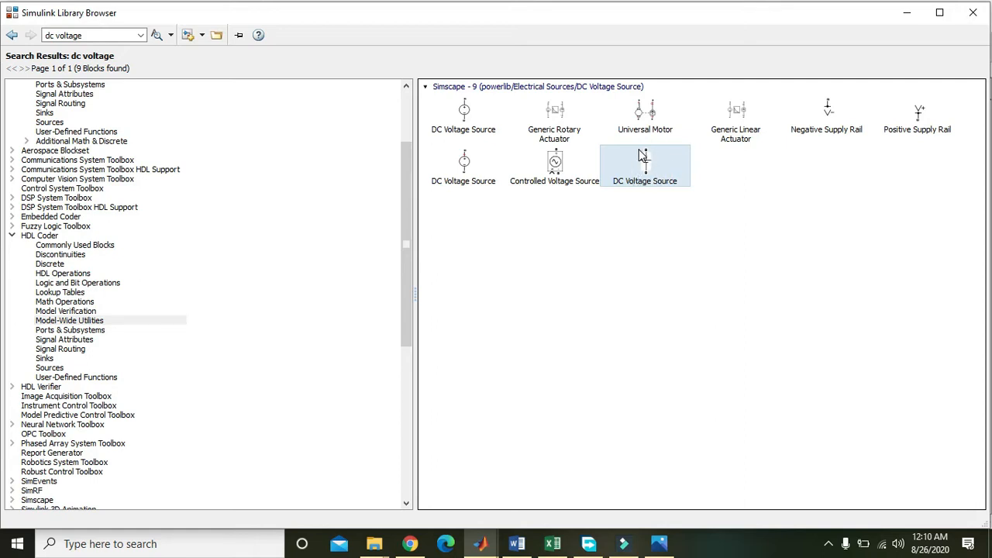
left_click(905, 15)
left_click_drag(507, 304, 221, 269)
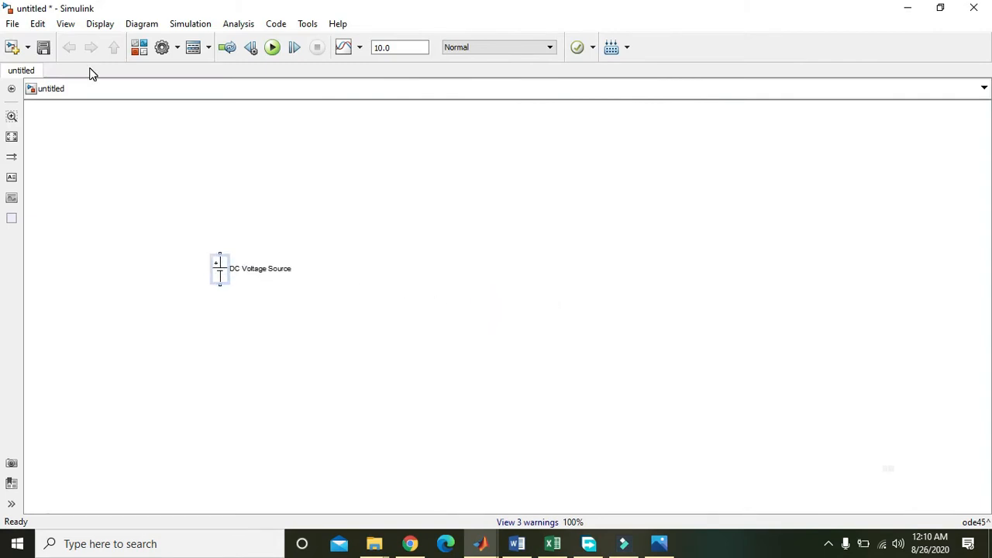
Step: Set the DC Voltage Source block's amplitude to 6 V, leaving its measurements at None
left_click(66, 25)
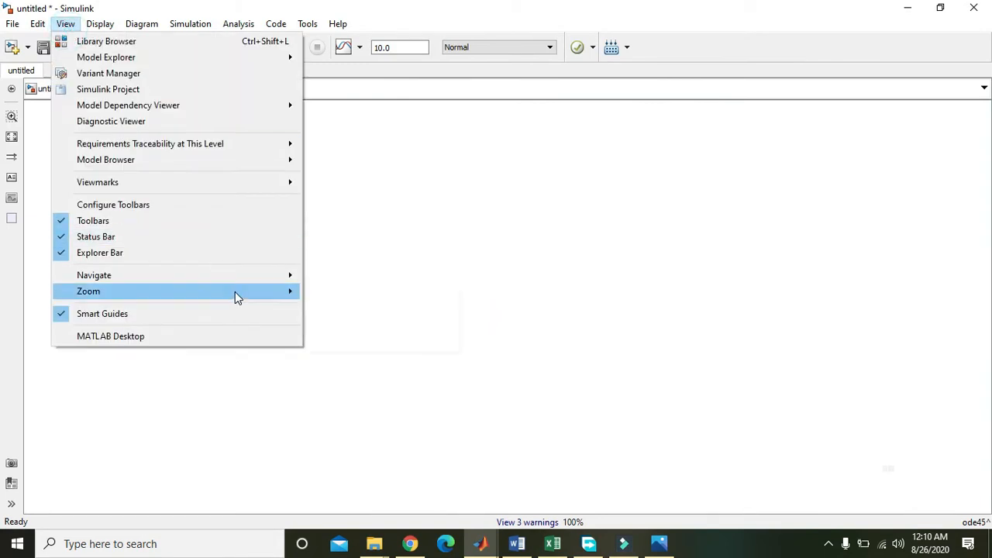
mouse_move(235, 291)
left_click(339, 292)
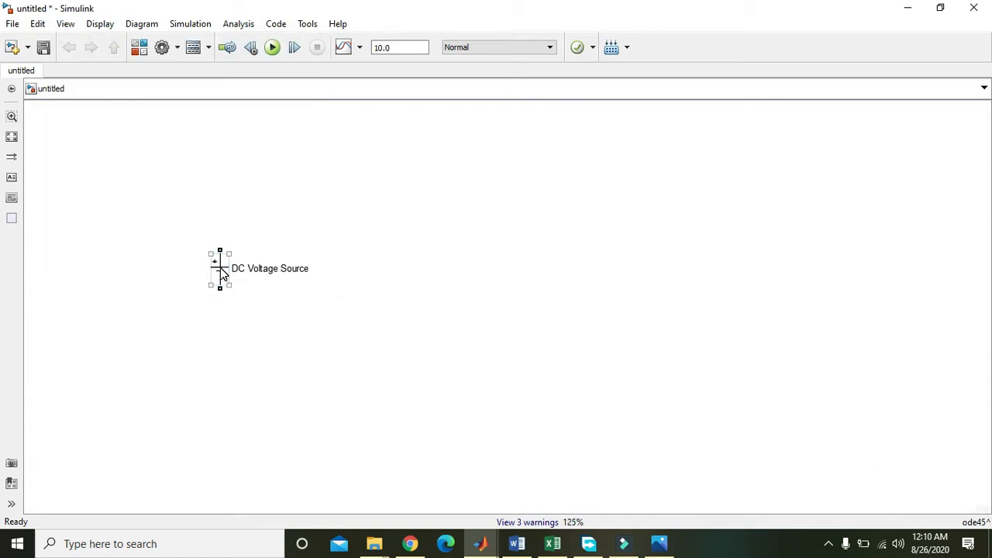
double_click(221, 273)
double_click(399, 271)
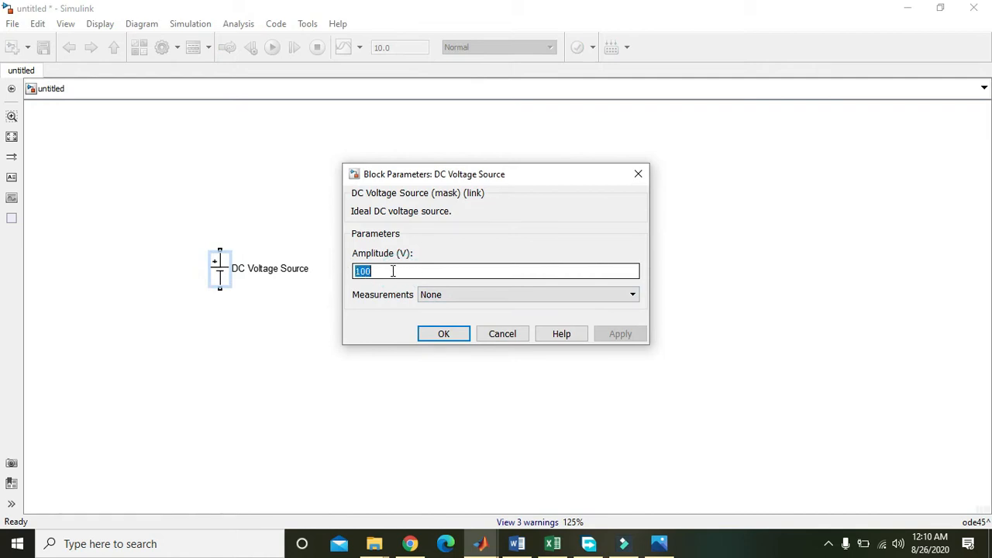
type("6")
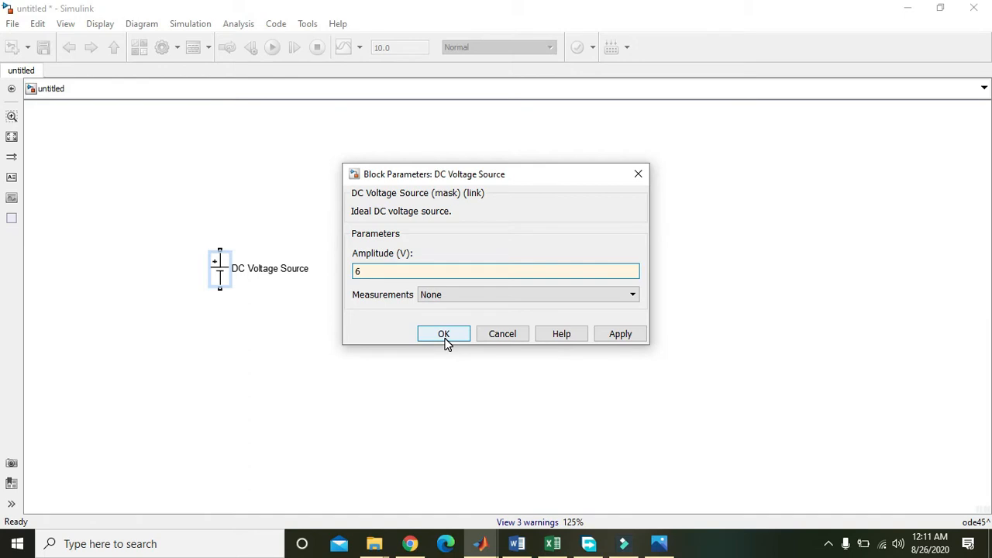
left_click(443, 334)
left_click(435, 333)
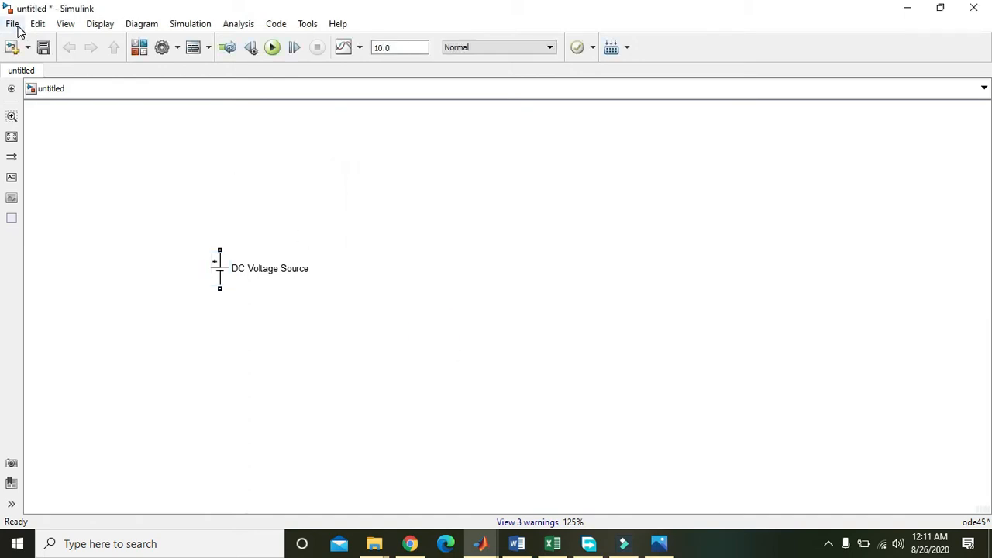
Step: Return to the block library and search it for "RLC"
left_click(65, 24)
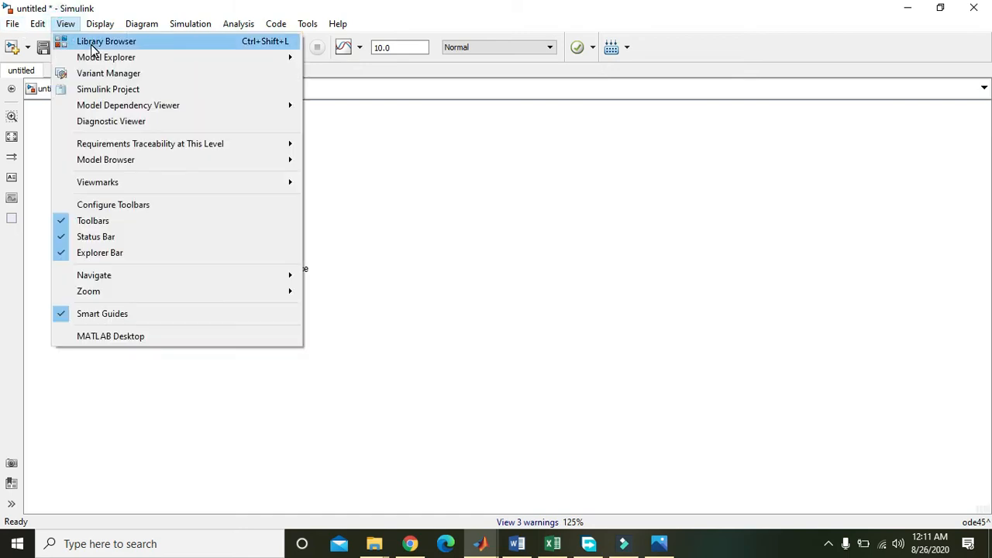
left_click(93, 46)
triple_click(86, 34)
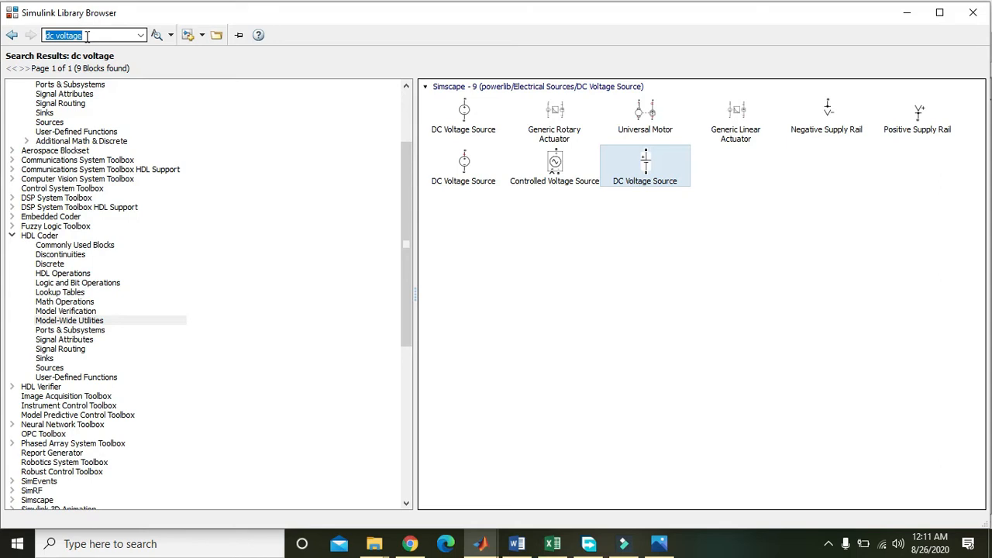
type("RLC")
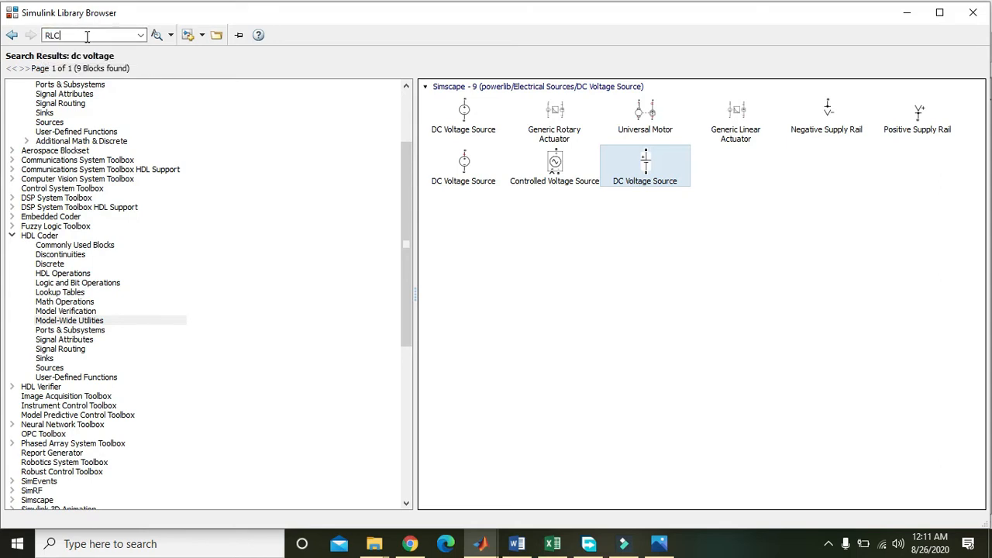
left_click(156, 35)
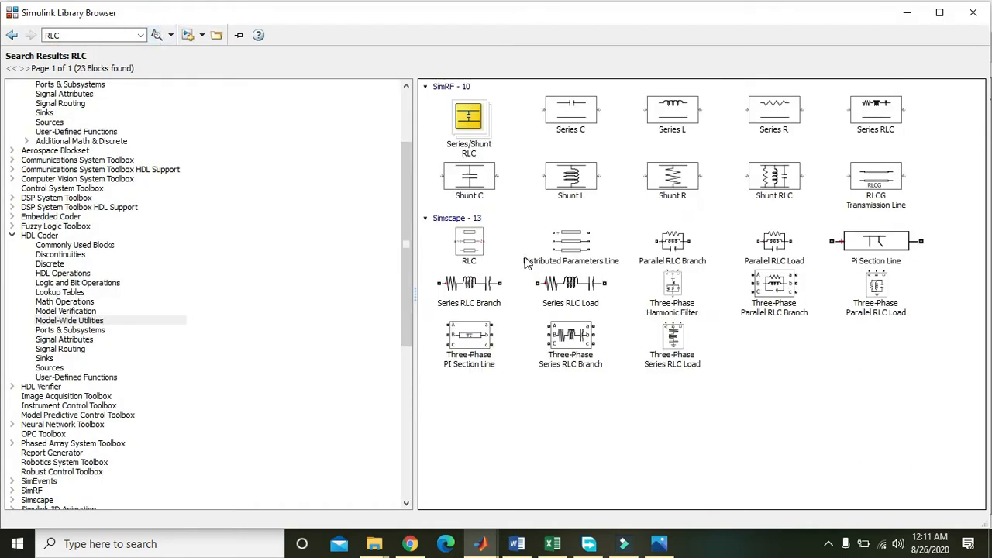
Step: Add the Series RLC Branch block to the model and place it above the DC Voltage Source
right_click(468, 284)
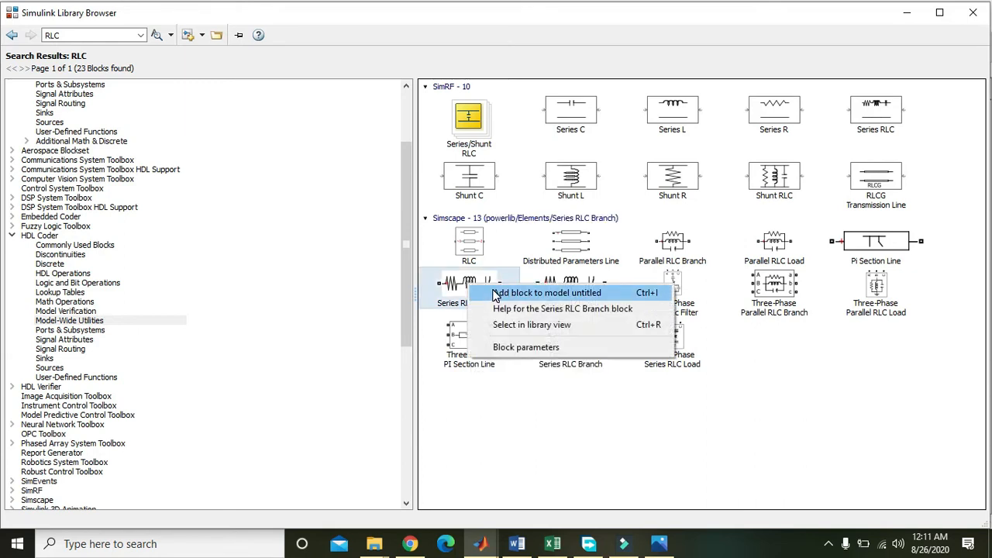
left_click(526, 295)
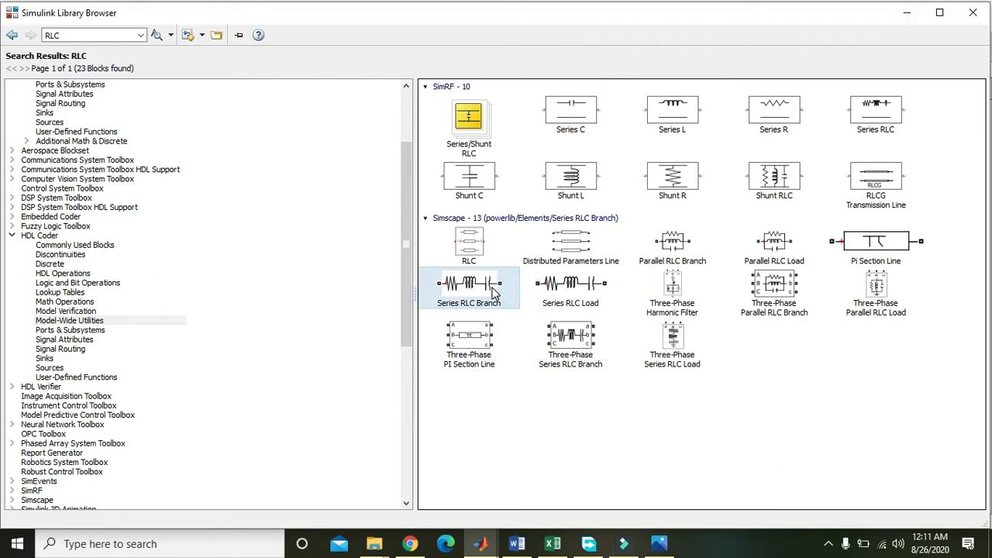
left_click(907, 12)
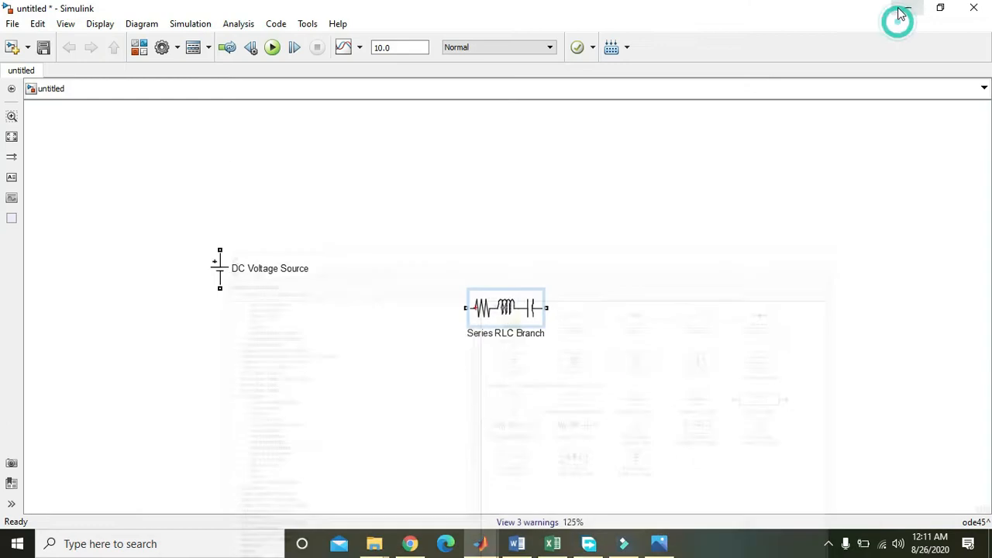
left_click_drag(499, 318, 276, 209)
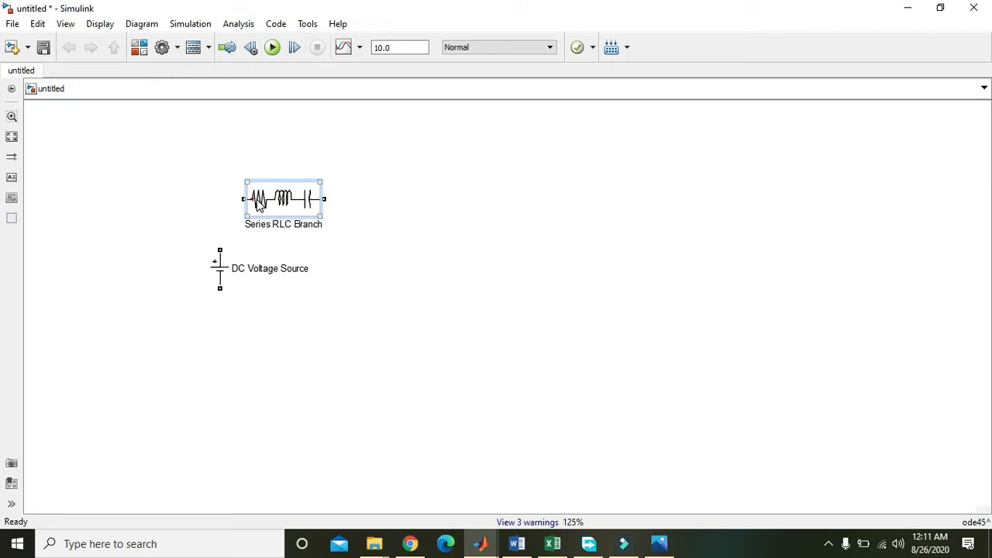
Step: Configure the Series RLC Branch as branch type L with an inductance of 2e-3 H
double_click(285, 204)
left_click(424, 200)
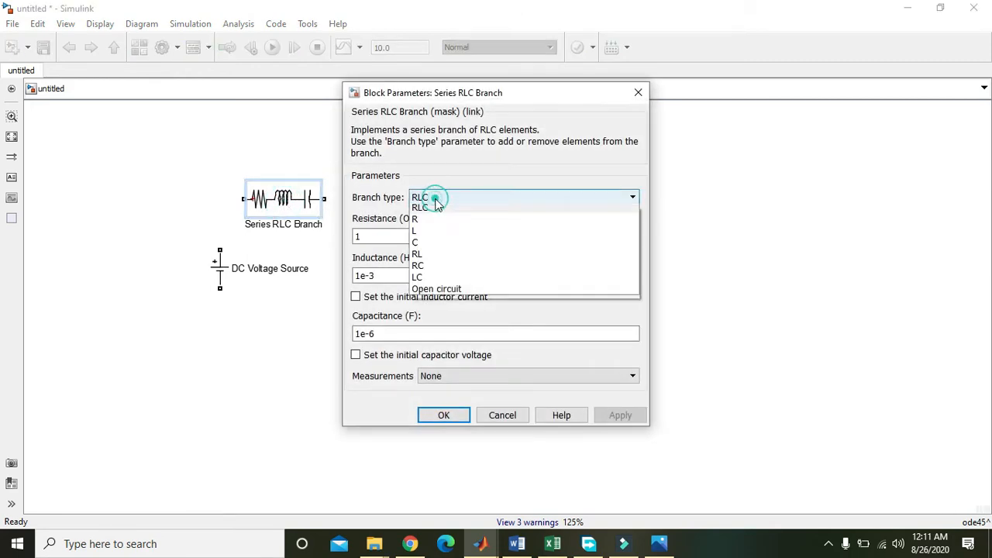
left_click(426, 234)
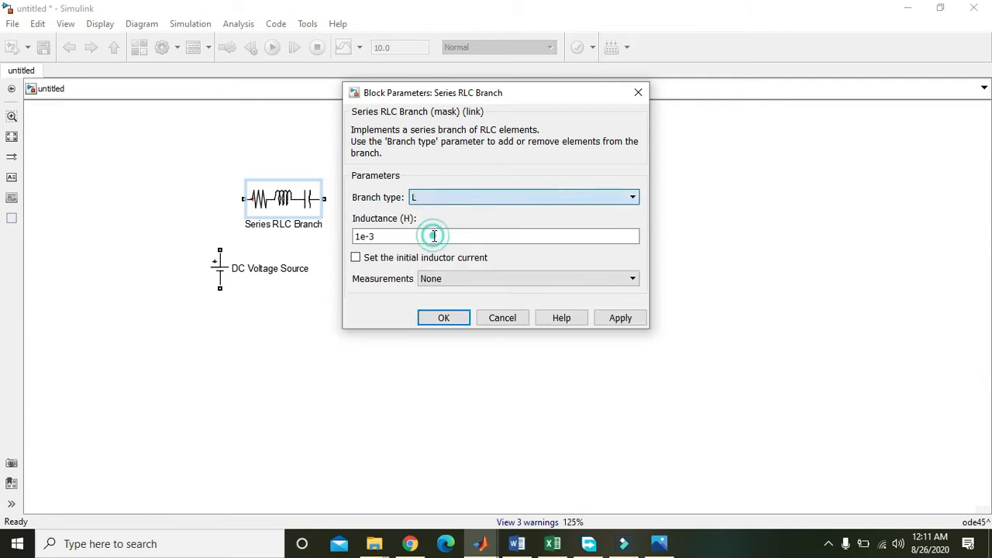
left_click_drag(359, 237, 355, 238)
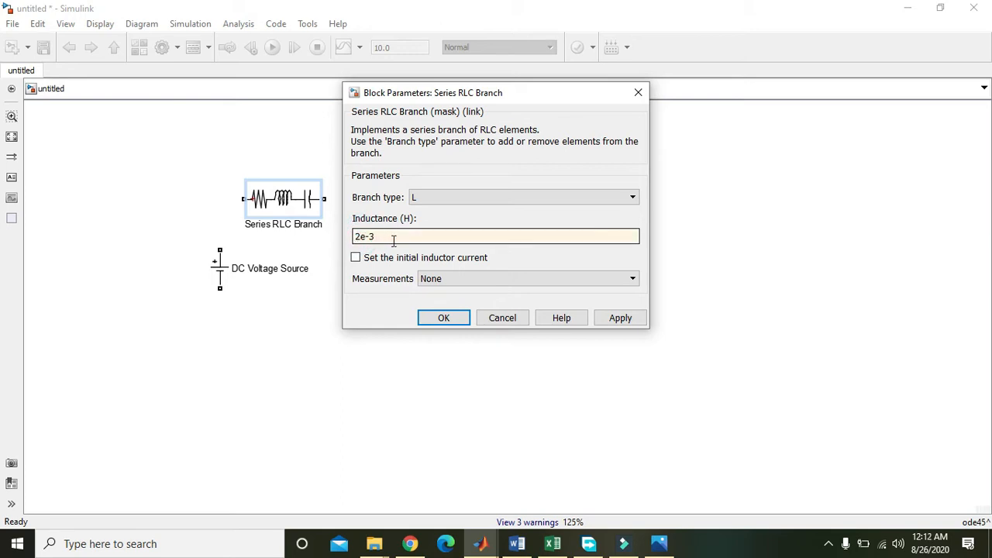
left_click_drag(359, 237, 381, 237)
left_click(443, 318)
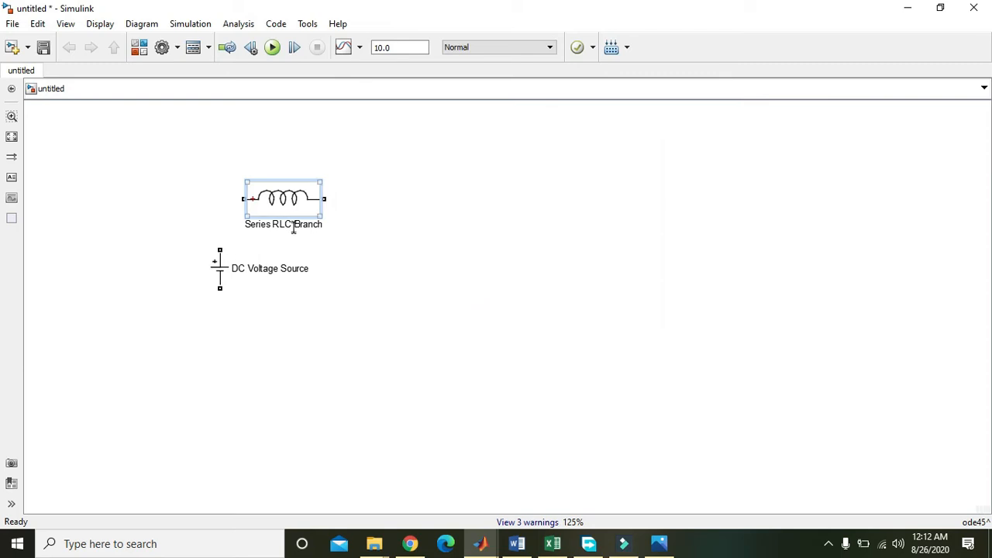
double_click(284, 210)
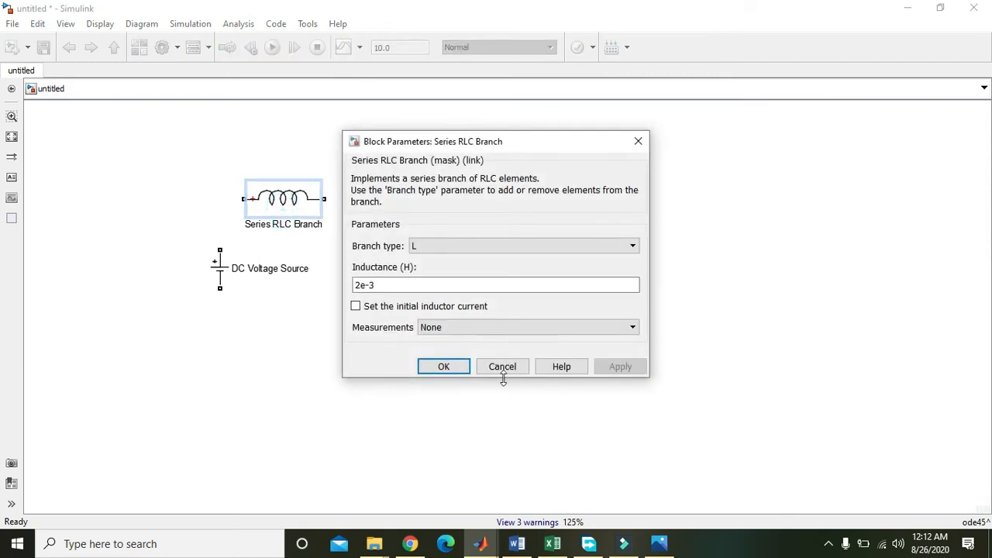
left_click(503, 369)
Step: Connect the inductor branch's positive end to the DC Voltage Source's positive terminal and shift the inductor further right
left_click(266, 199)
mouse_move(270, 200)
left_mouse_down()
mouse_move(296, 190)
mouse_move(233, 201)
mouse_move(220, 249)
left_mouse_up()
left_click(239, 150)
double_click(314, 193)
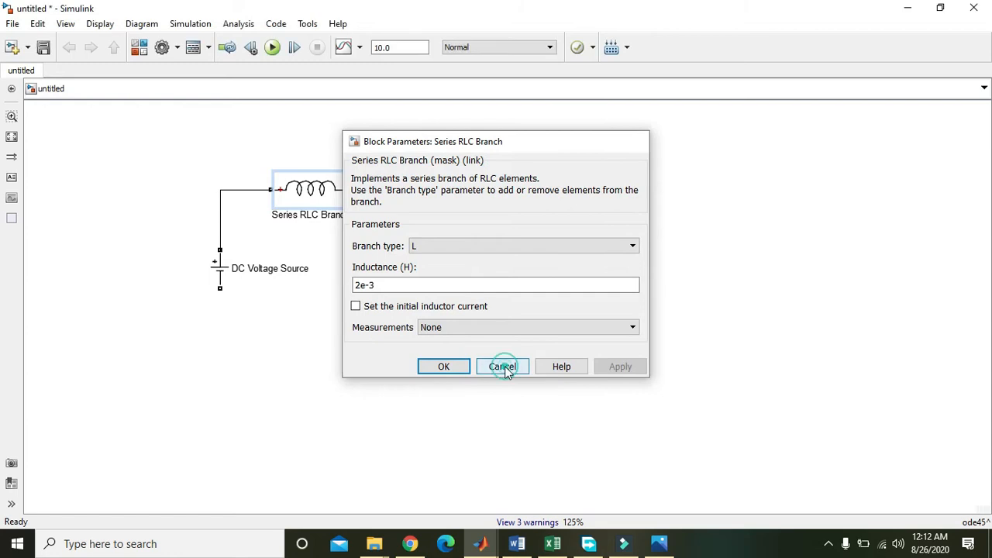
left_click(504, 366)
left_click_drag(336, 197, 369, 199)
left_click(510, 310)
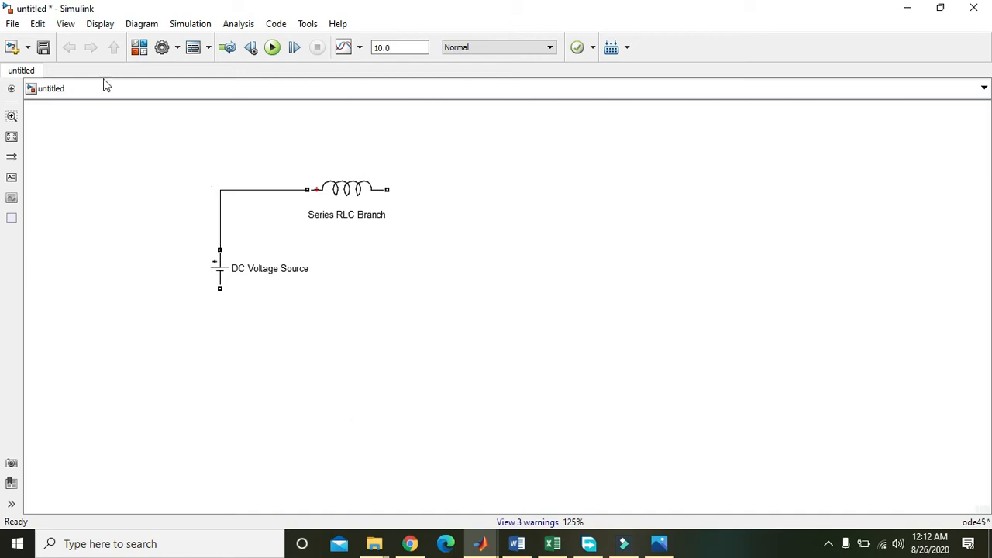
Step: Return to the block library and search it for "diode"
left_click(66, 24)
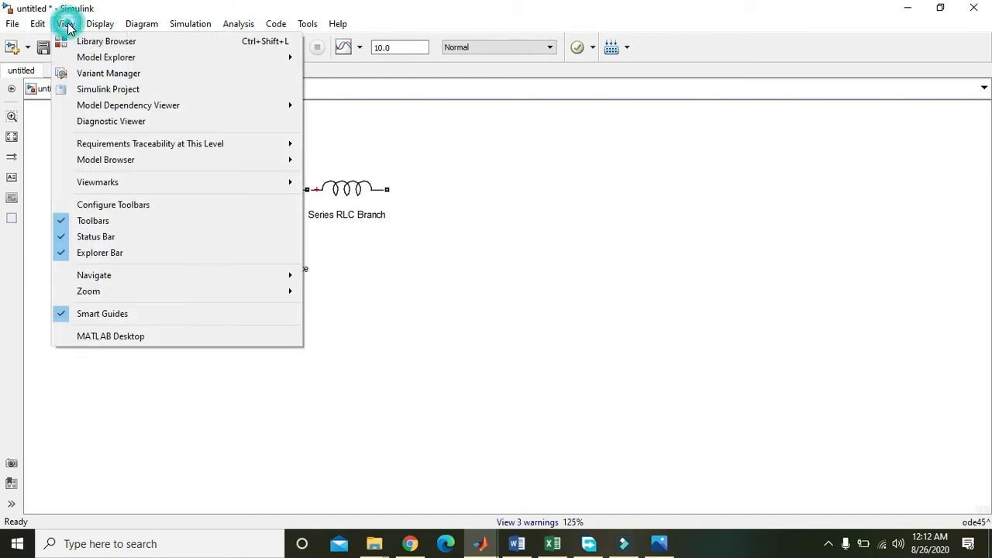
left_click(92, 40)
double_click(93, 36)
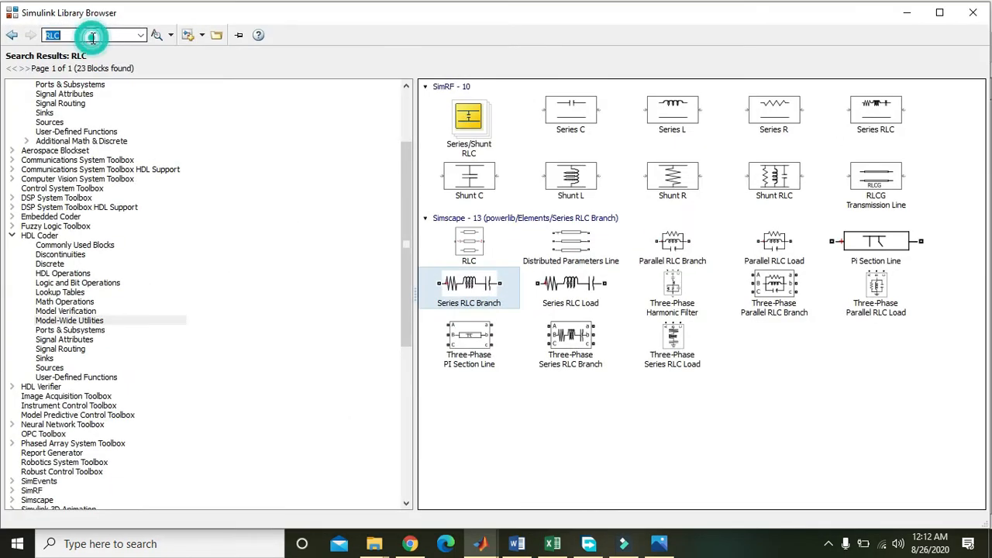
type("diod")
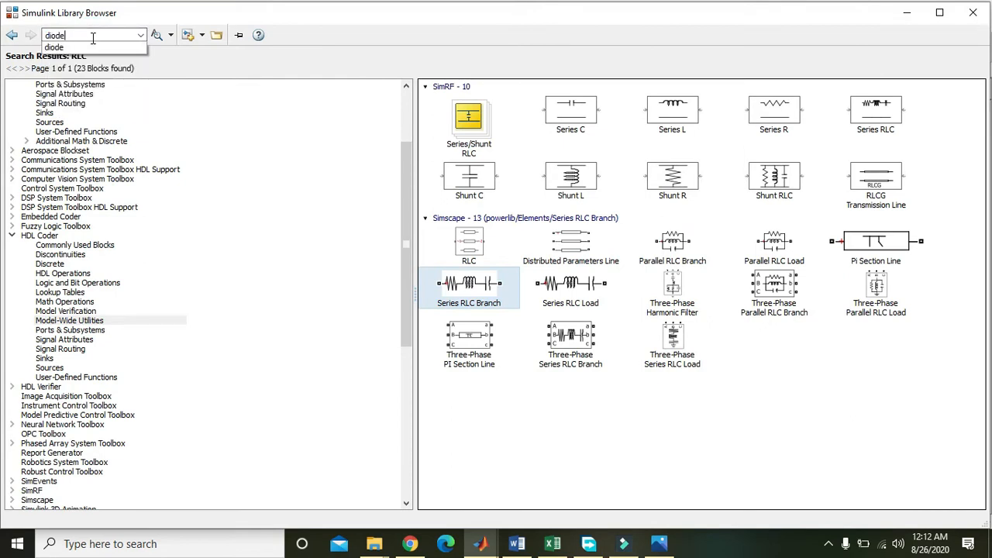
type("e")
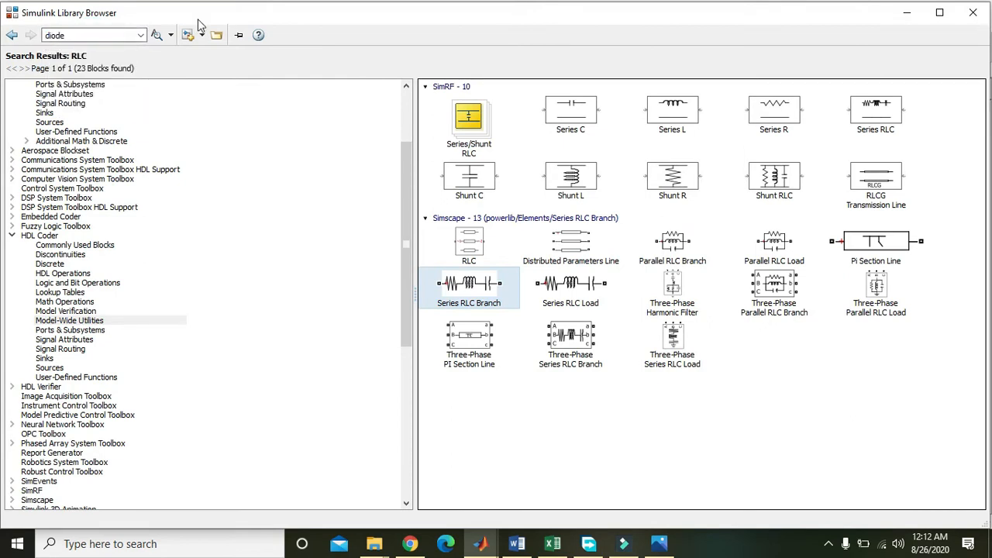
left_click(155, 35)
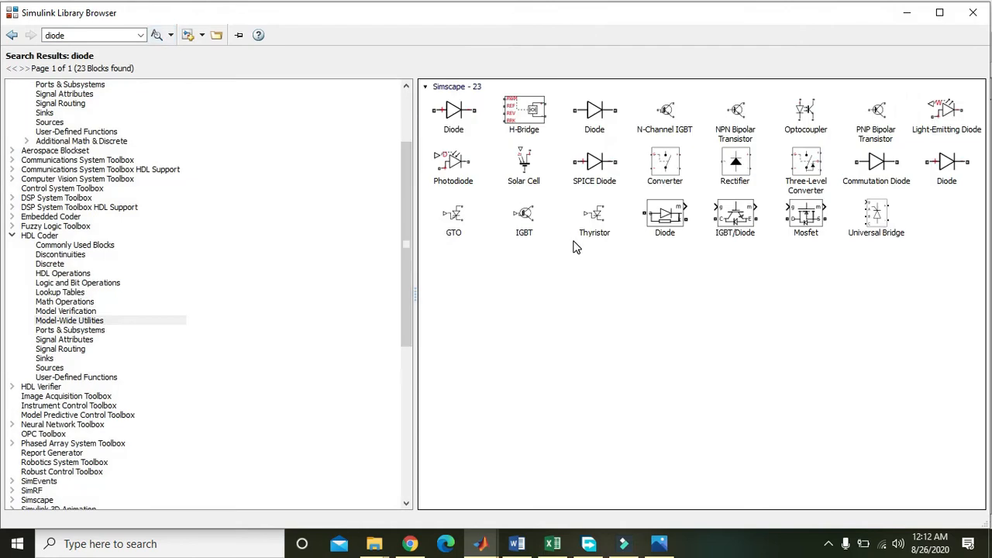
Step: Add the Simscape Power Electronics Diode block with a measurement port to the model and return to the model
left_click(664, 212)
right_click(661, 212)
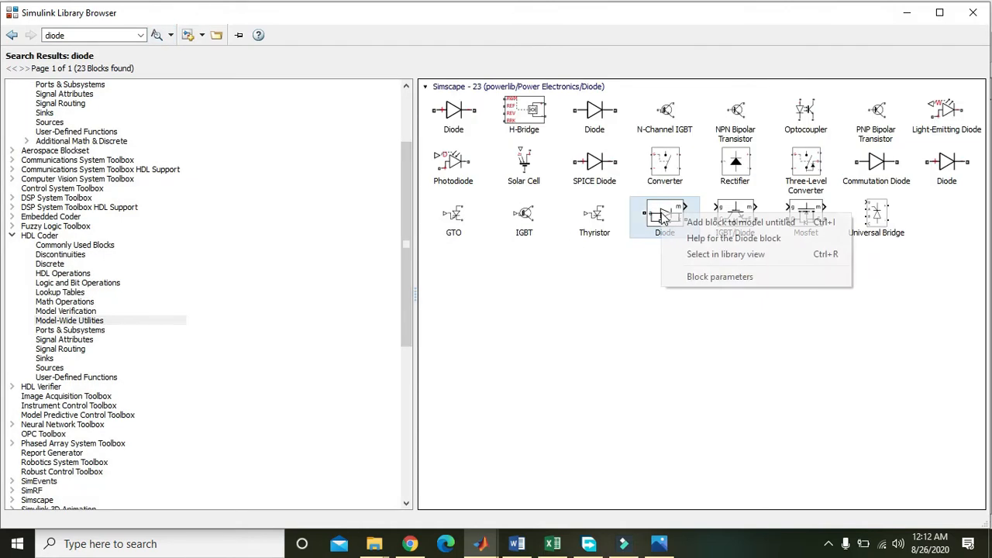
left_click(739, 222)
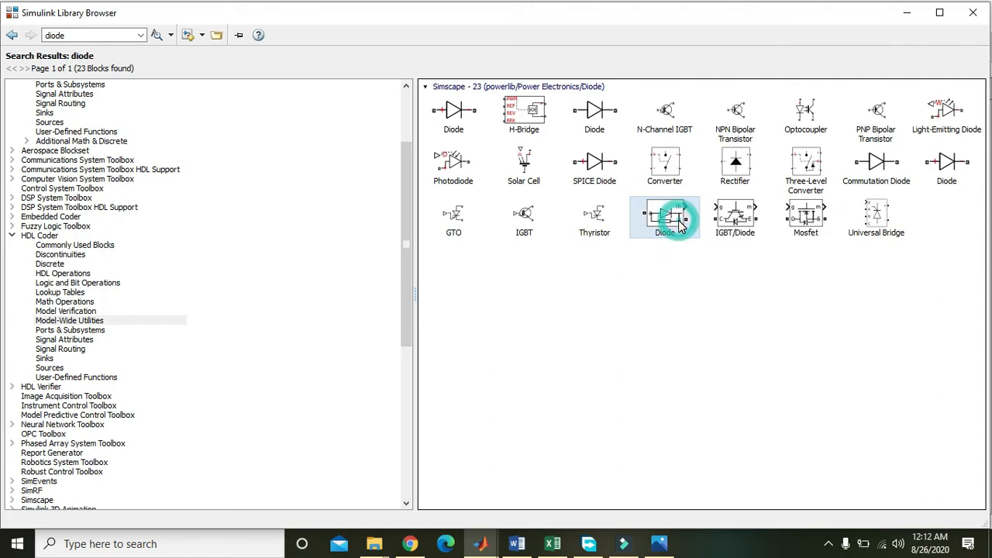
left_click(410, 155)
left_click_drag(410, 155, 403, 121)
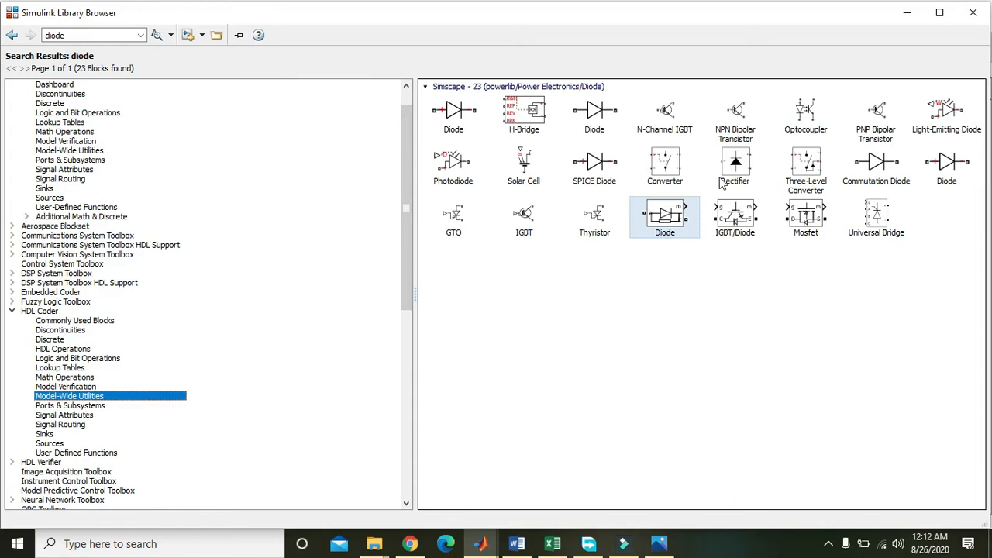
left_click(906, 12)
Step: Place the Diode beyond the inductor branch and connect its anode to the inductor's free end
left_click(510, 308)
left_click_drag(510, 309, 385, 190)
left_click(476, 134)
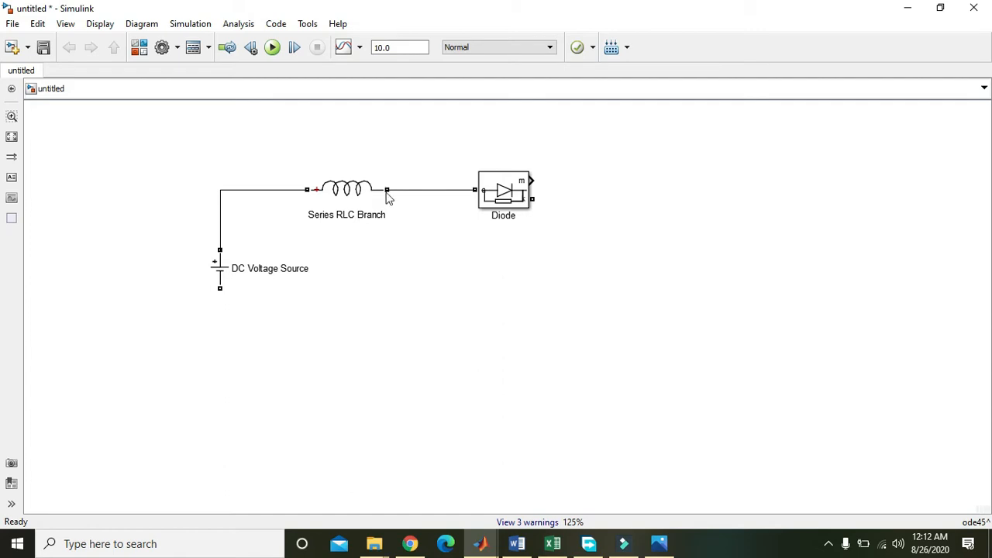
left_click_drag(504, 193, 498, 192)
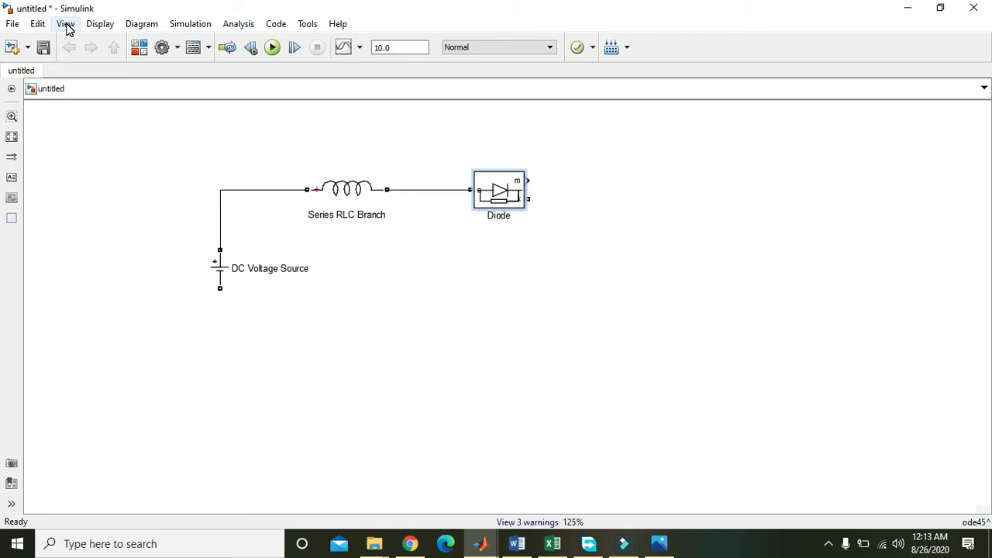
left_click(346, 198)
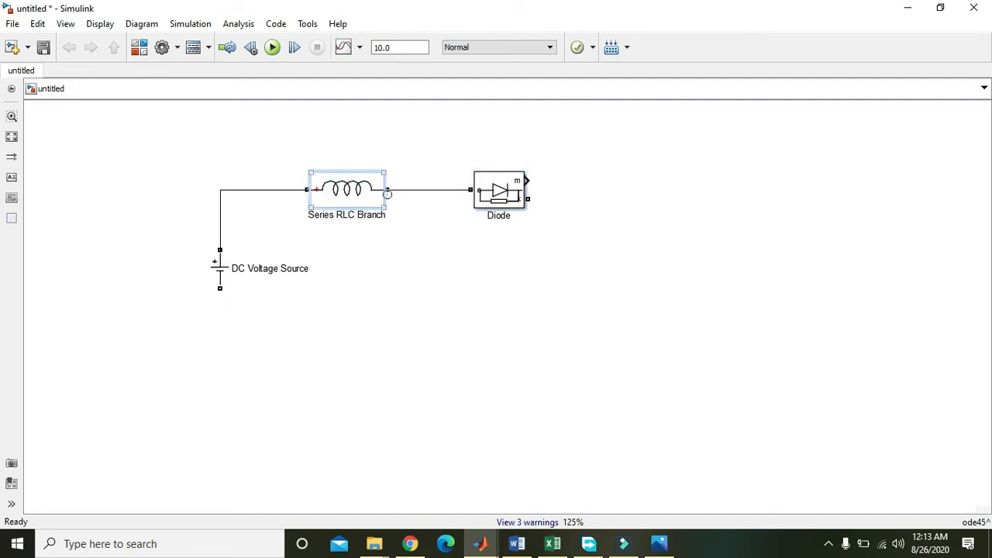
left_click(417, 188)
left_click(426, 191)
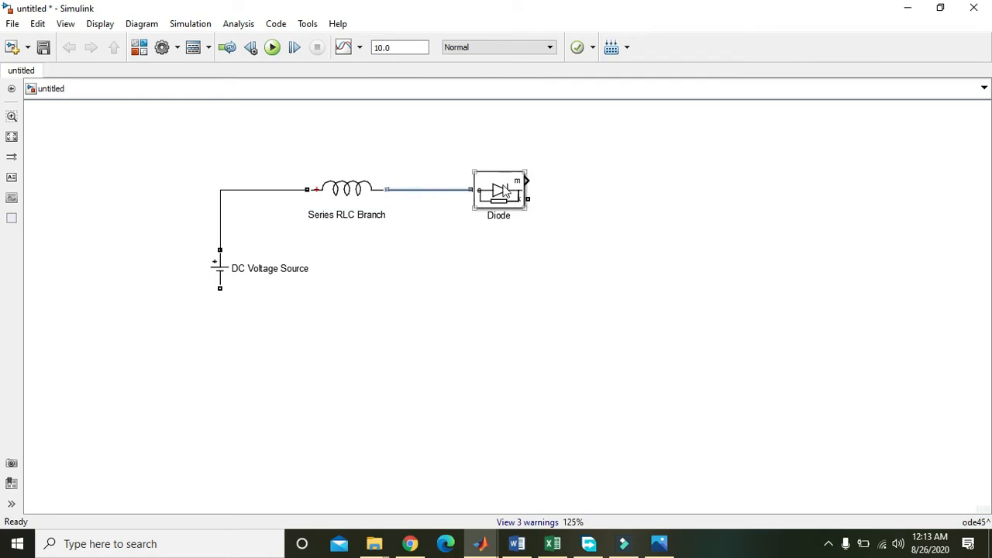
Step: Return to the block library and search it for "igbt"
left_click(65, 26)
left_click(86, 41)
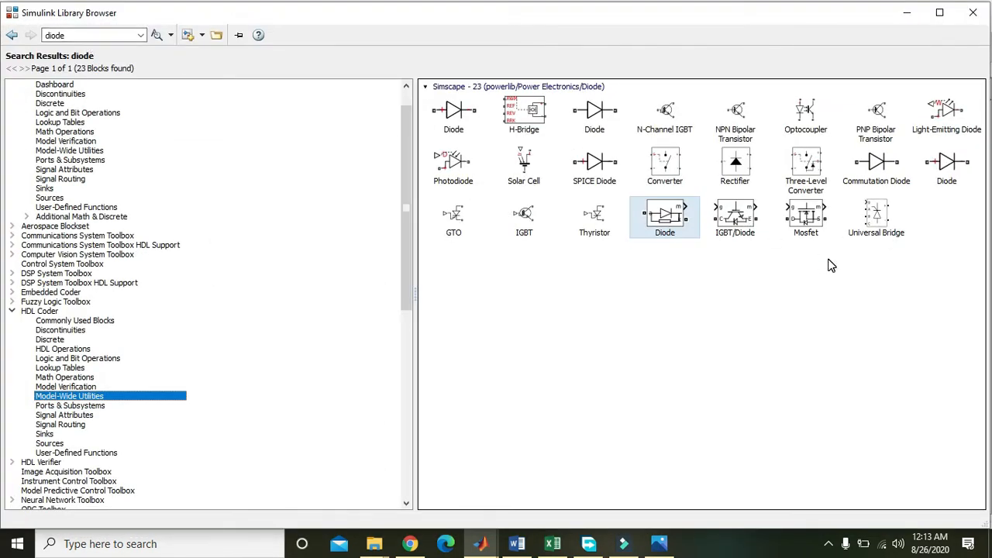
left_click(734, 219)
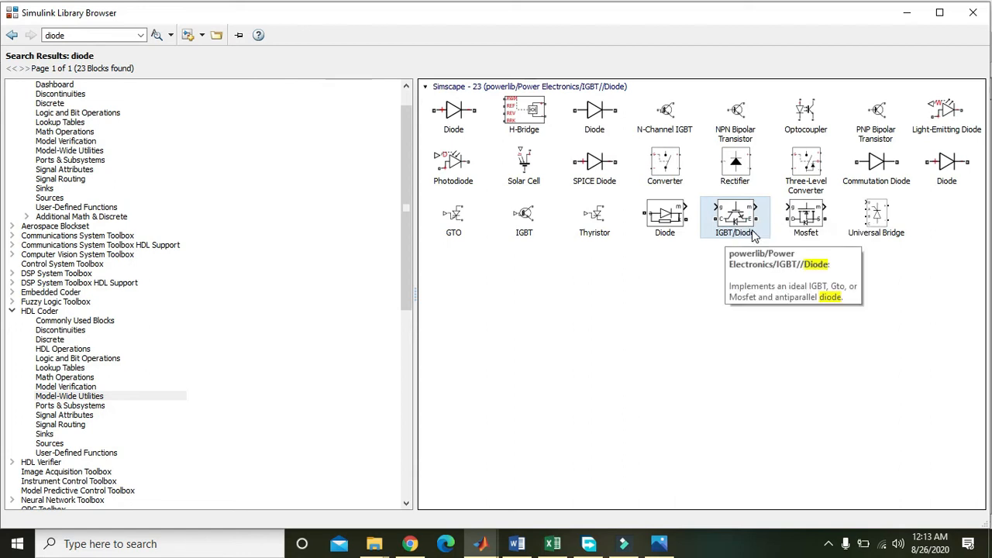
double_click(116, 34)
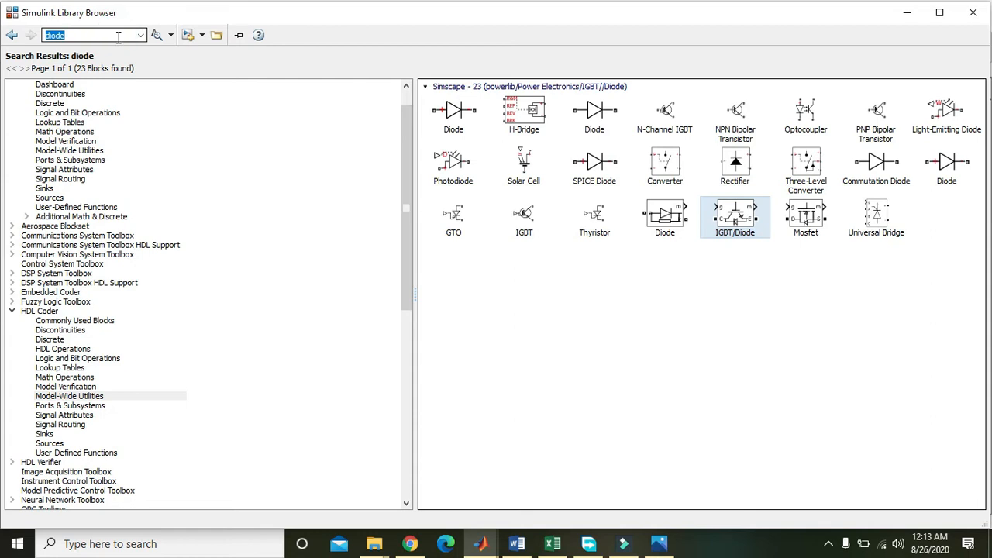
type("igbt")
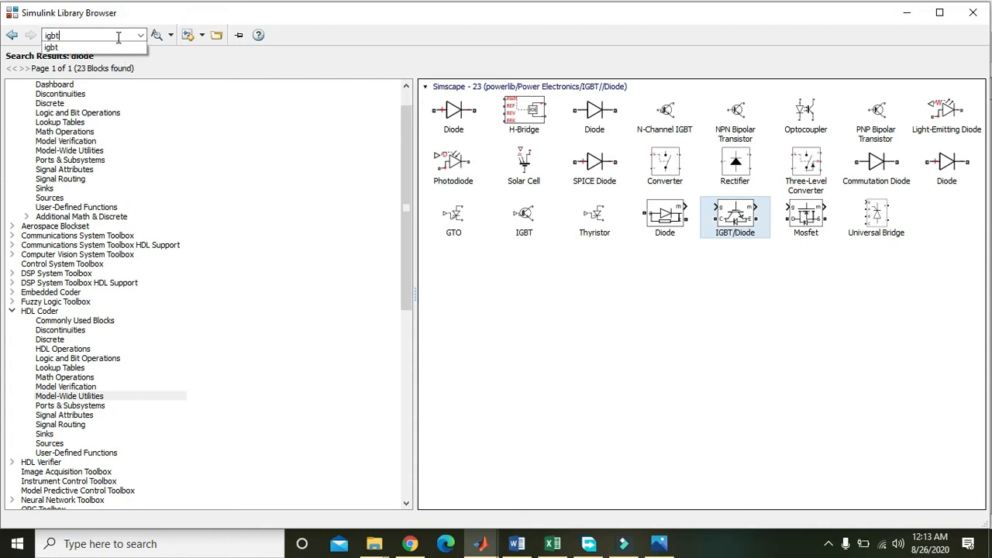
key("Return")
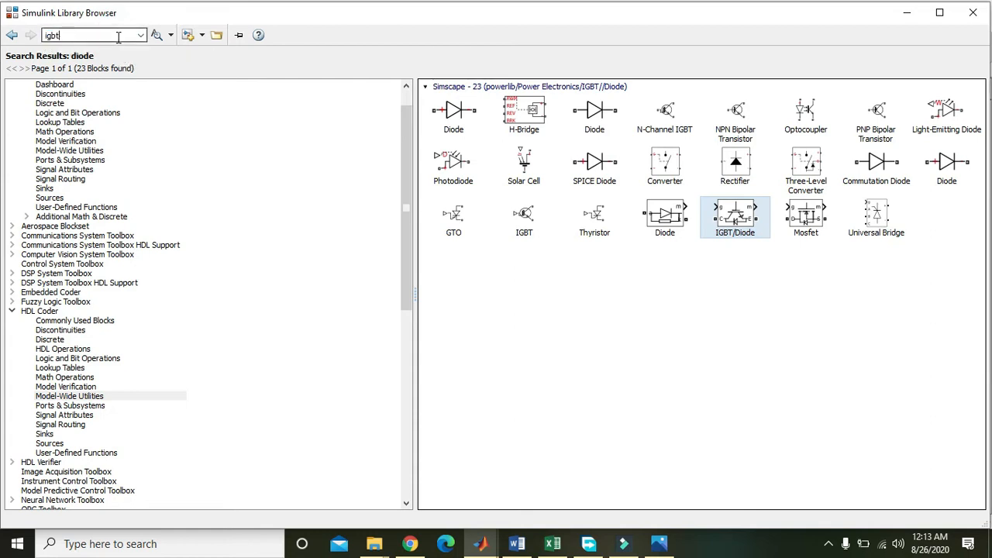
key("Return")
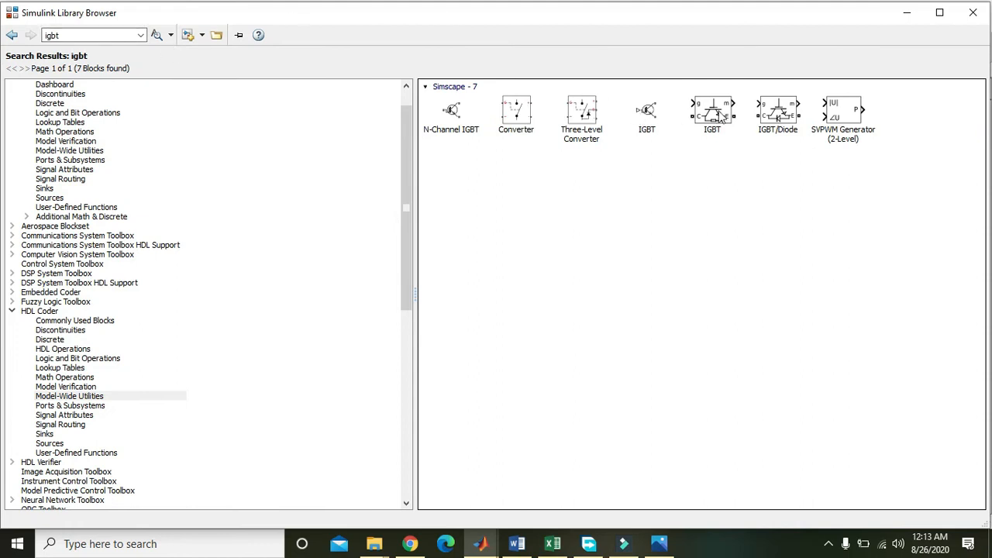
Step: Add the IGBT/Diode block to the model and return to the model
mouse_move(719, 136)
left_click(776, 115)
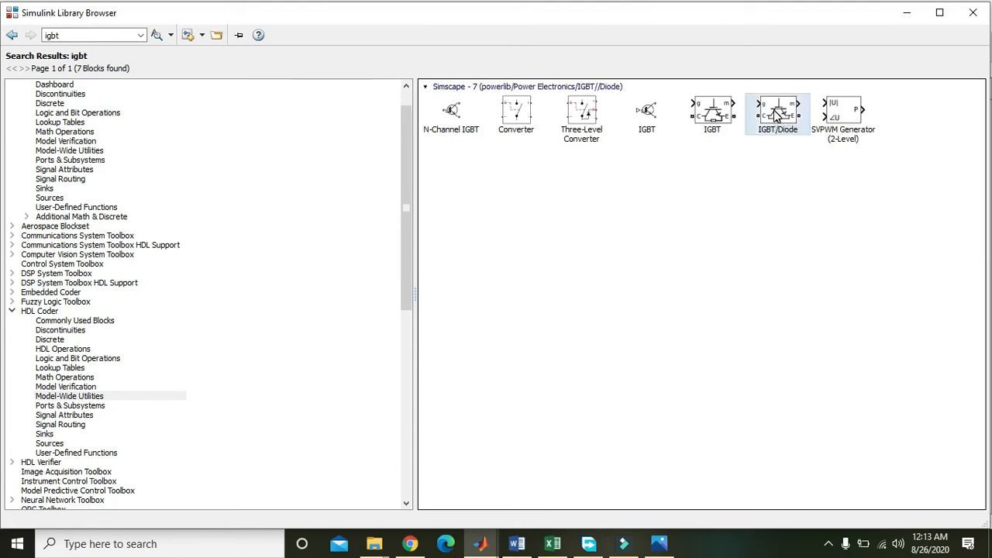
right_click(777, 115)
left_click(810, 120)
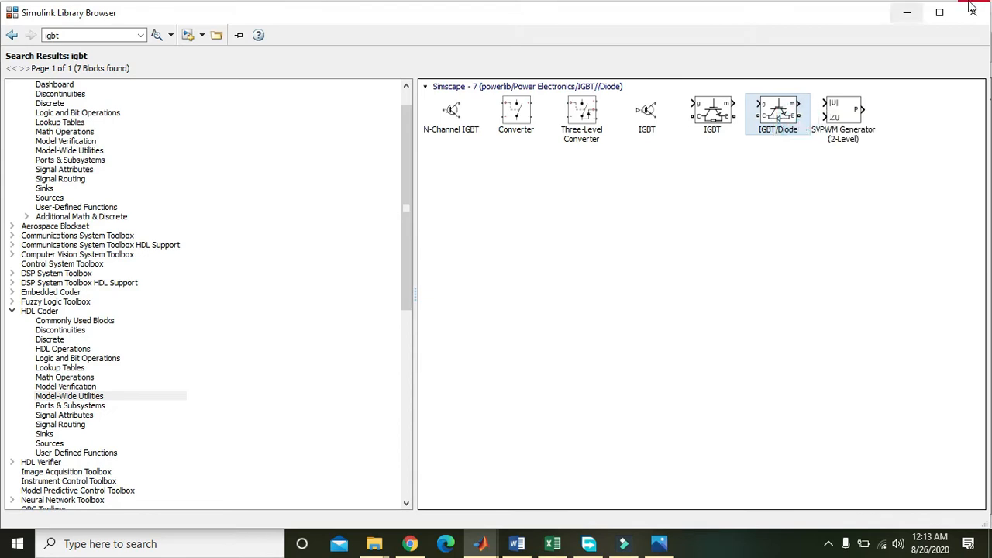
left_click(909, 17)
Step: Place the IGBT/Diode block below the Diode and connect its collector to the wire between the inductor and the Diode
left_click_drag(504, 299, 395, 273)
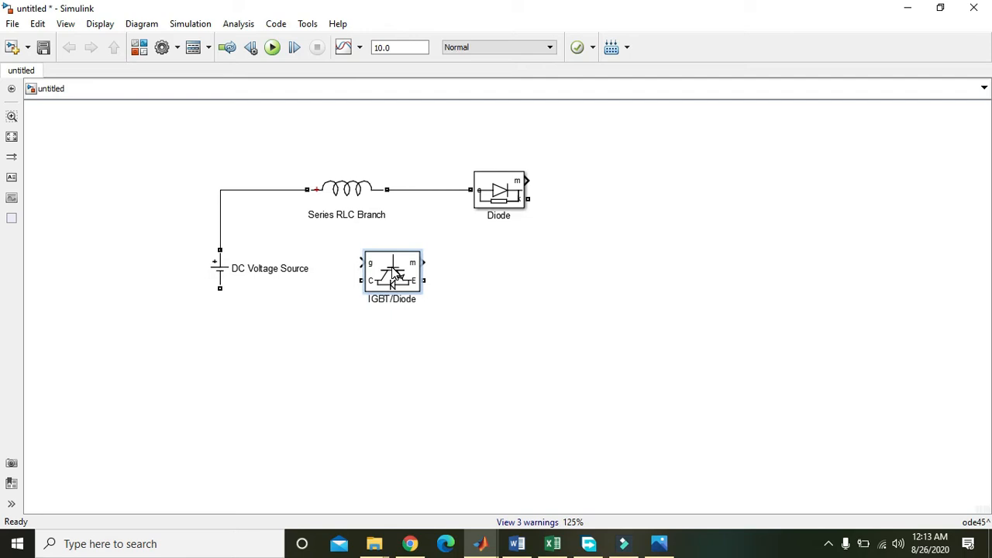
left_click(492, 310)
left_click(383, 283)
left_click_drag(381, 277, 403, 189)
left_click(501, 316)
left_click(412, 247)
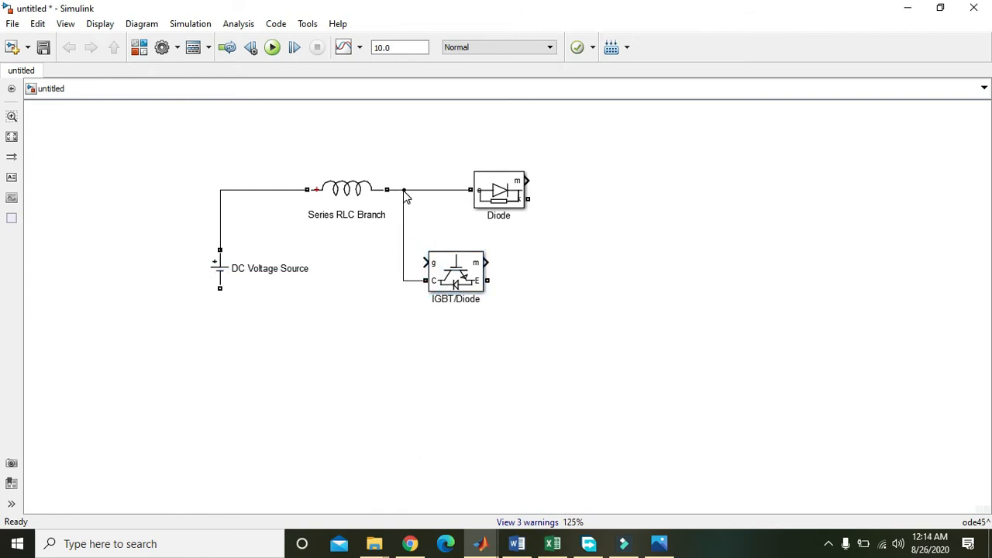
Step: Connect the IGBT/Diode's emitter to the DC Voltage Source's negative terminal
left_click_drag(491, 282, 218, 295)
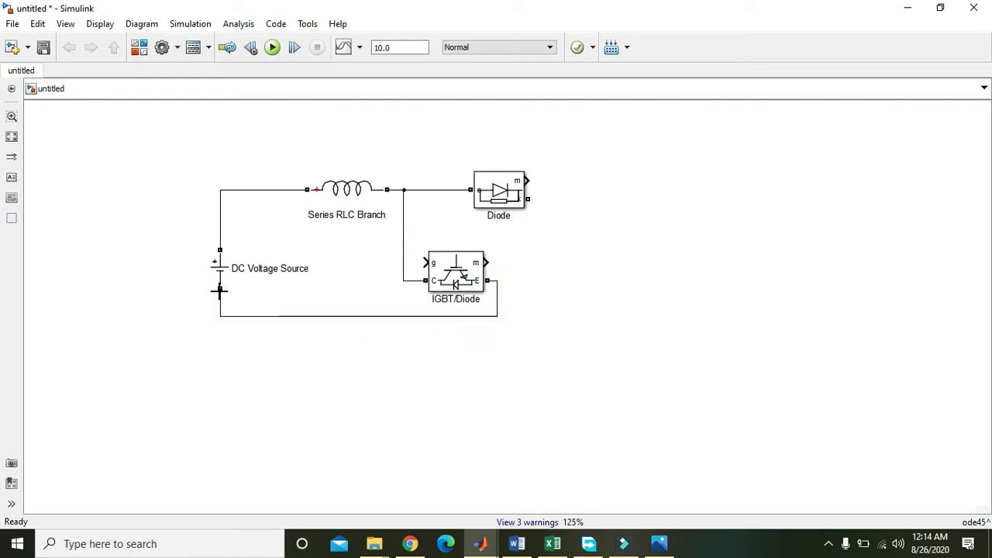
left_click(322, 316)
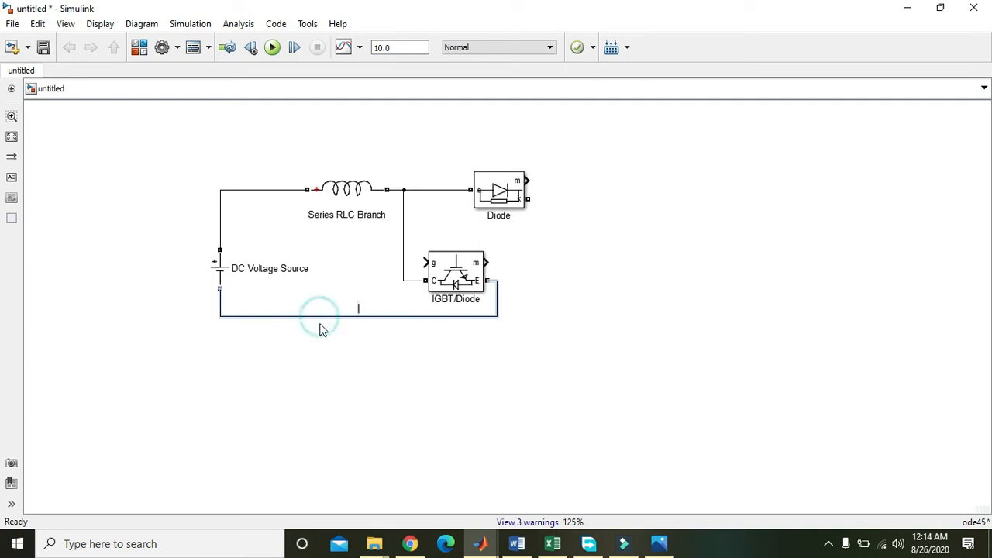
left_click(663, 354)
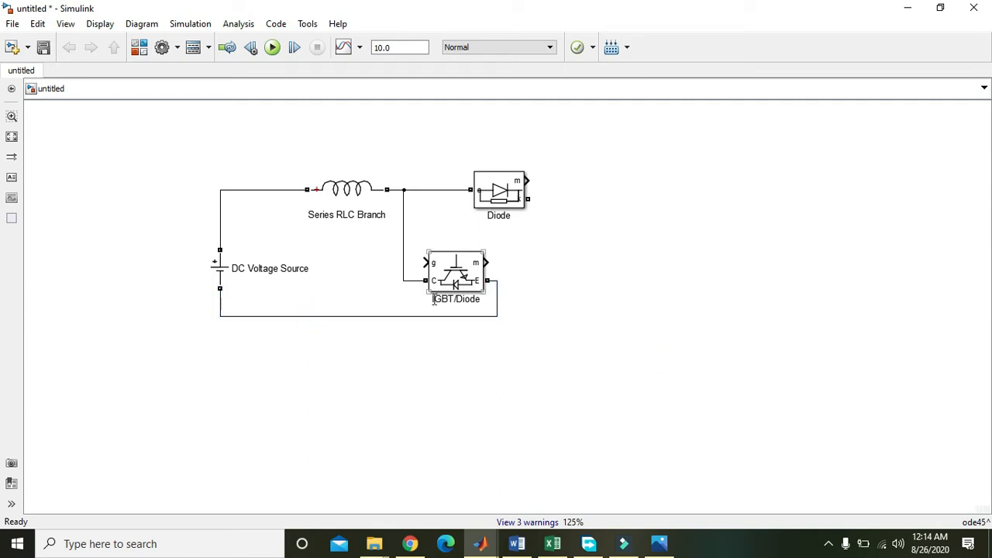
Step: Duplicate the Series RLC Branch inductor and place the copy beyond the Diode, slightly lower
left_click(336, 186)
left_click(339, 186)
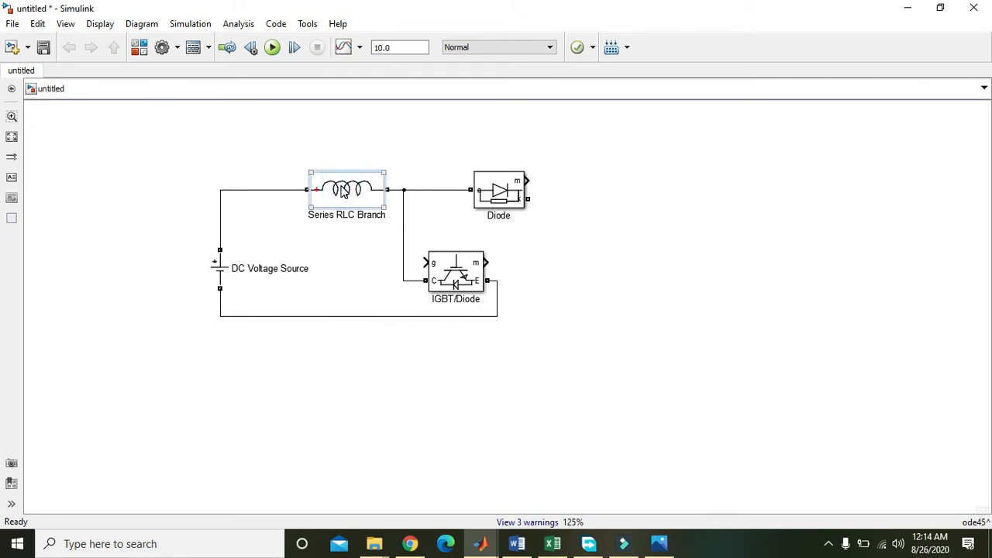
left_click_drag(343, 193, 602, 226)
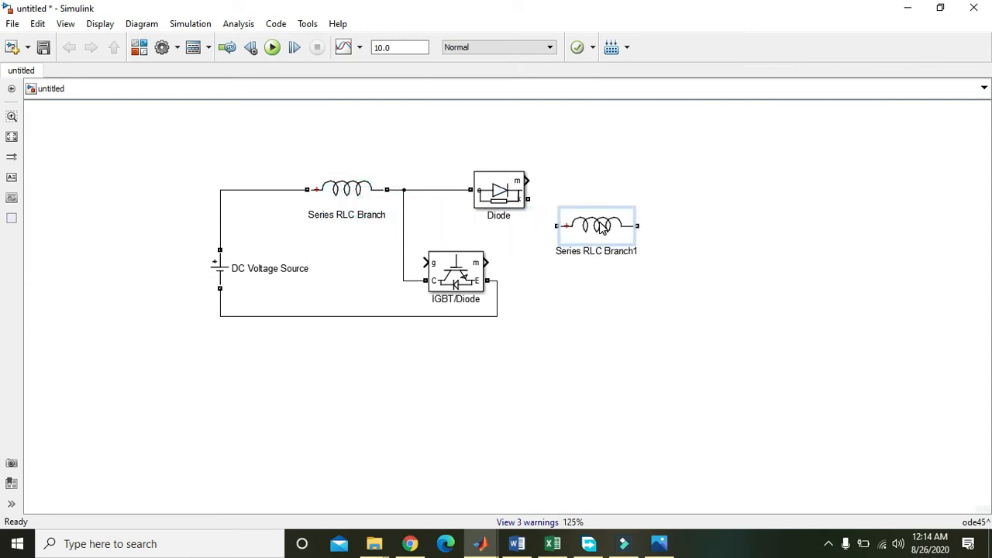
Step: Configure the copied Series RLC Branch1 as branch type C with a capacitance of 40e-6 F
right_click(602, 226)
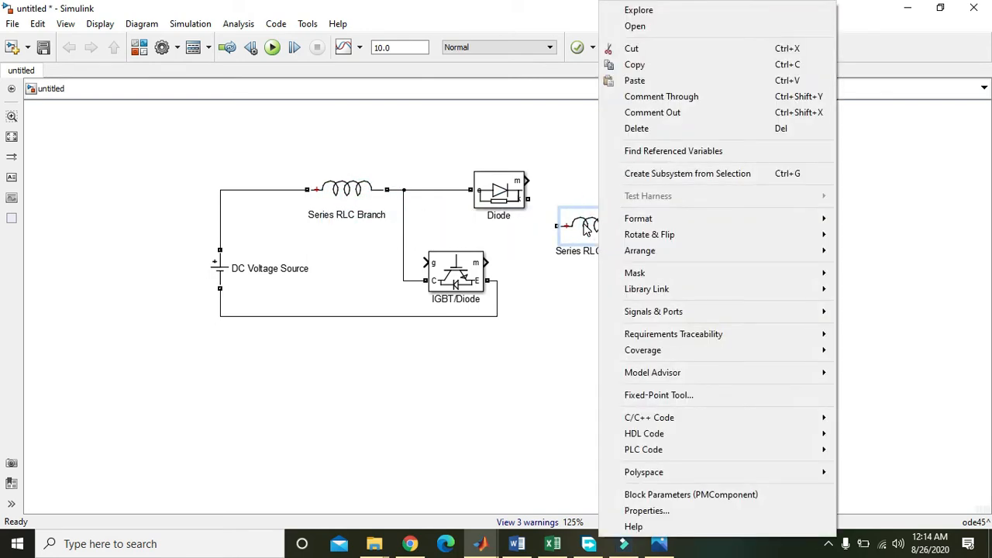
left_click(587, 225)
double_click(587, 227)
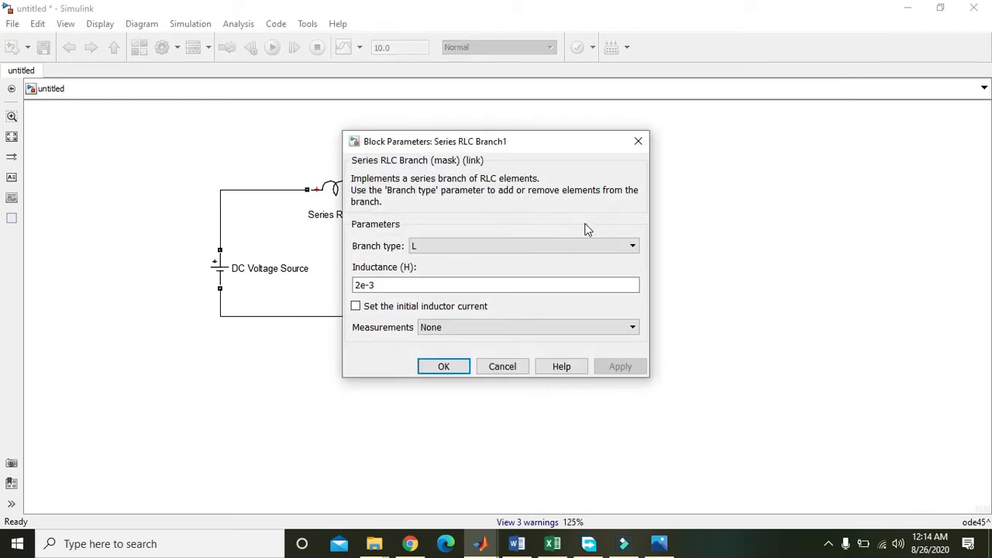
left_click(478, 246)
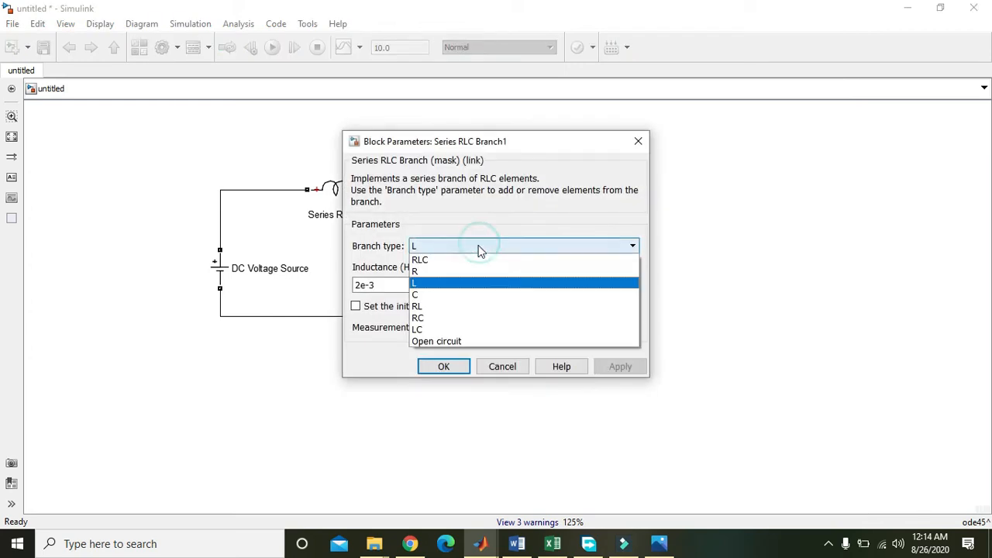
left_click(473, 294)
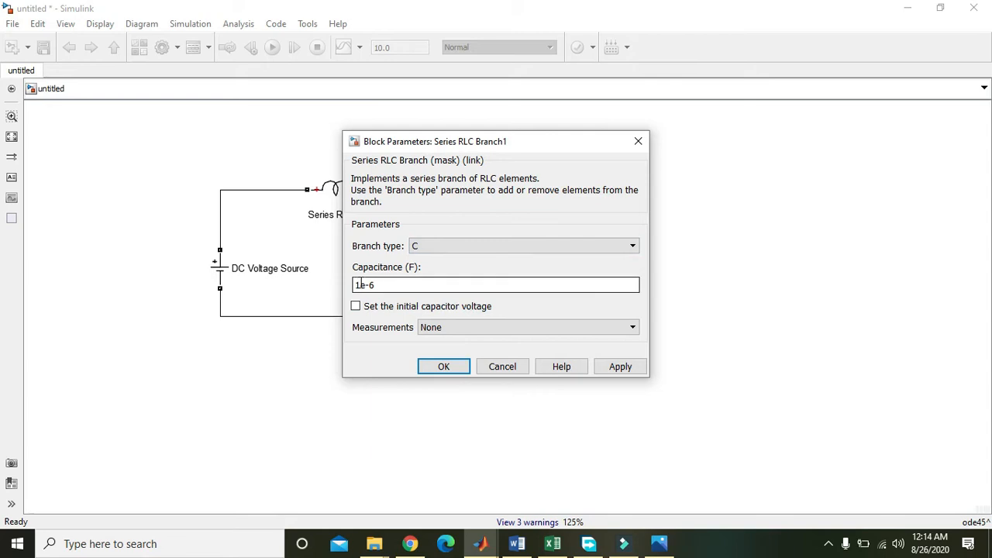
left_click_drag(362, 285, 354, 288)
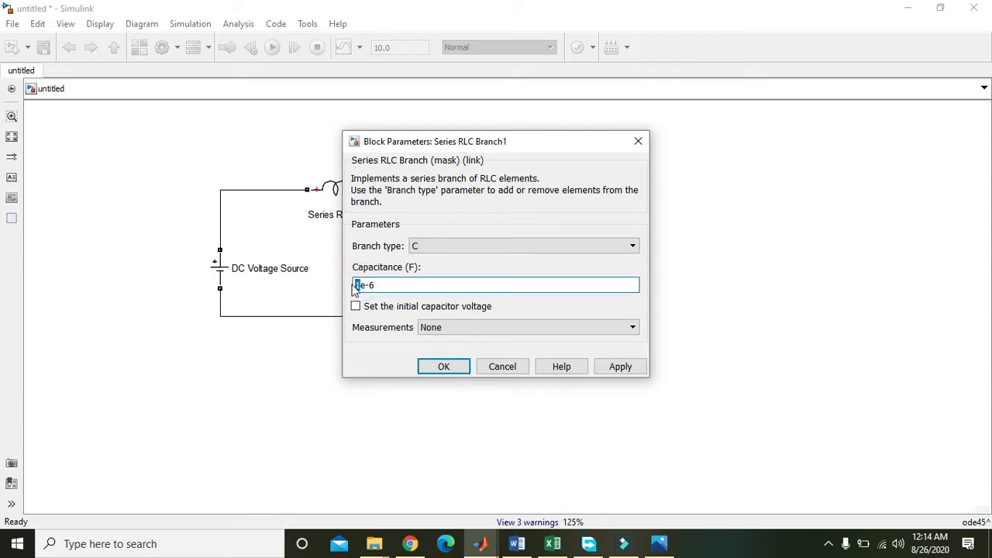
type("40")
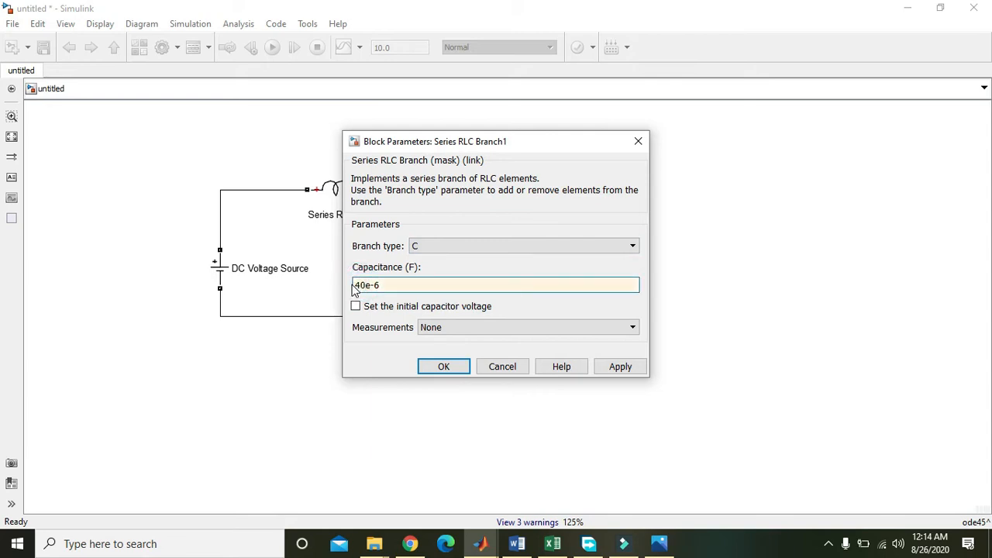
key("Return")
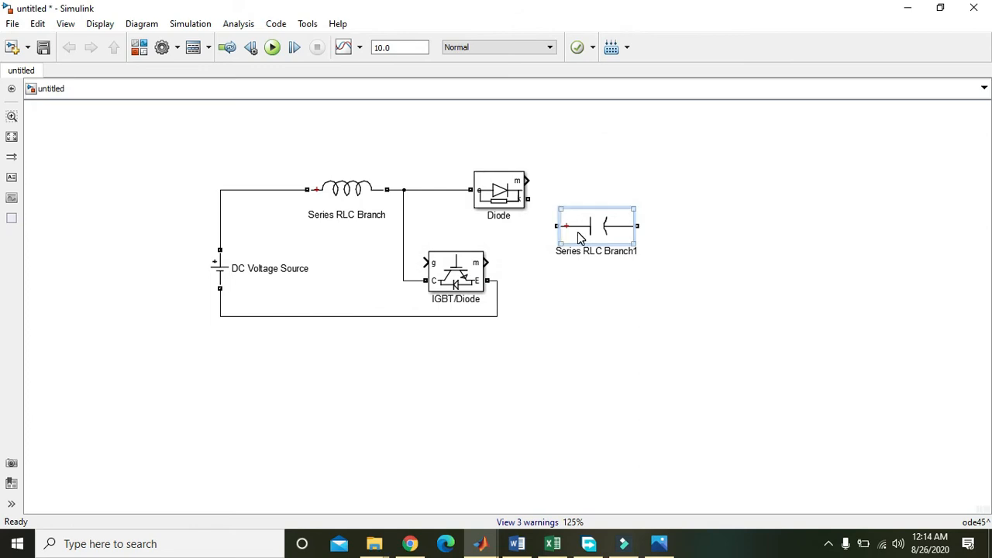
Step: Rotate the capacitor branch clockwise and wire it between the Diode's output and the junction of the IGBT/Diode emitter and source return wire
right_click(578, 237)
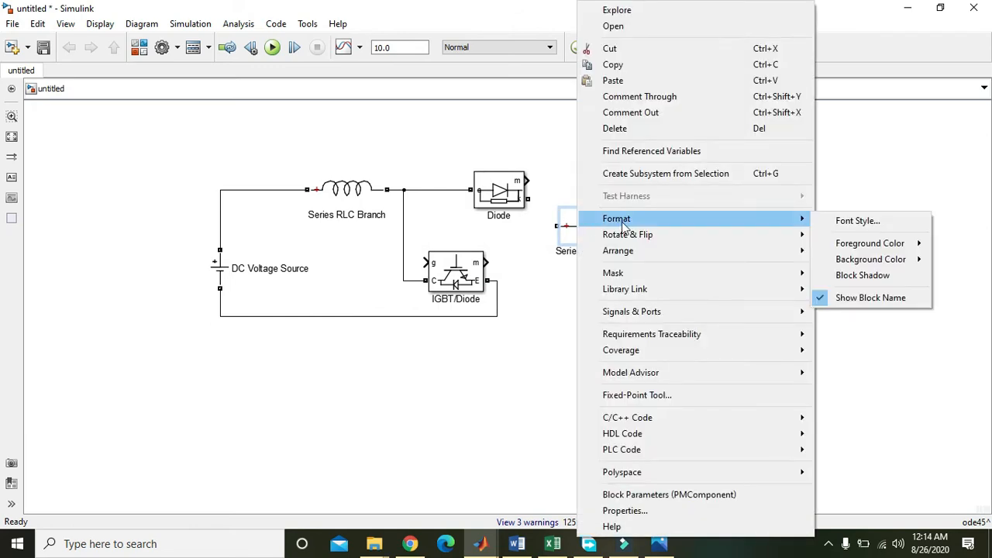
mouse_move(765, 222)
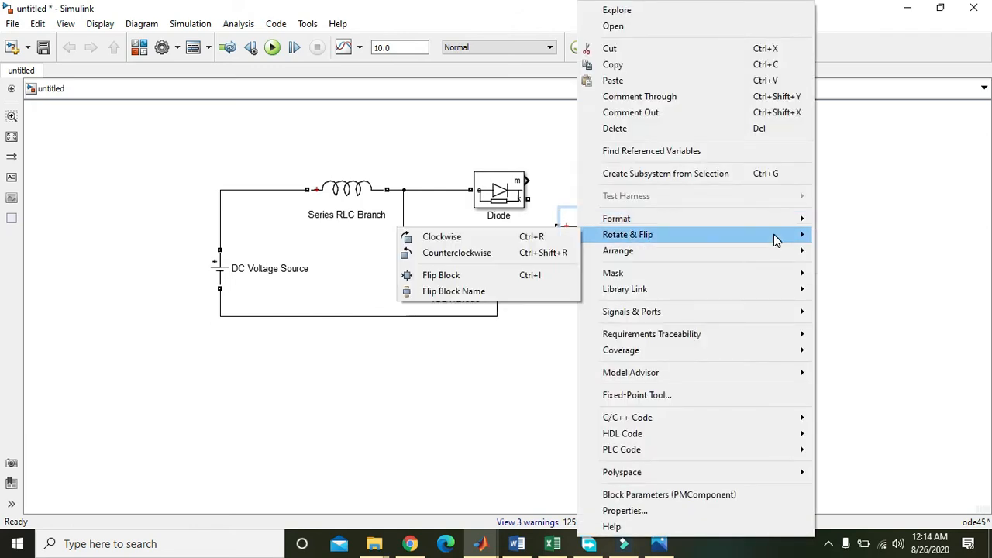
left_click(521, 237)
mouse_move(596, 232)
left_mouse_down()
mouse_move(598, 254)
mouse_move(614, 260)
mouse_move(585, 323)
mouse_move(497, 316)
left_mouse_up()
left_click(661, 343)
left_click_drag(616, 211, 530, 199)
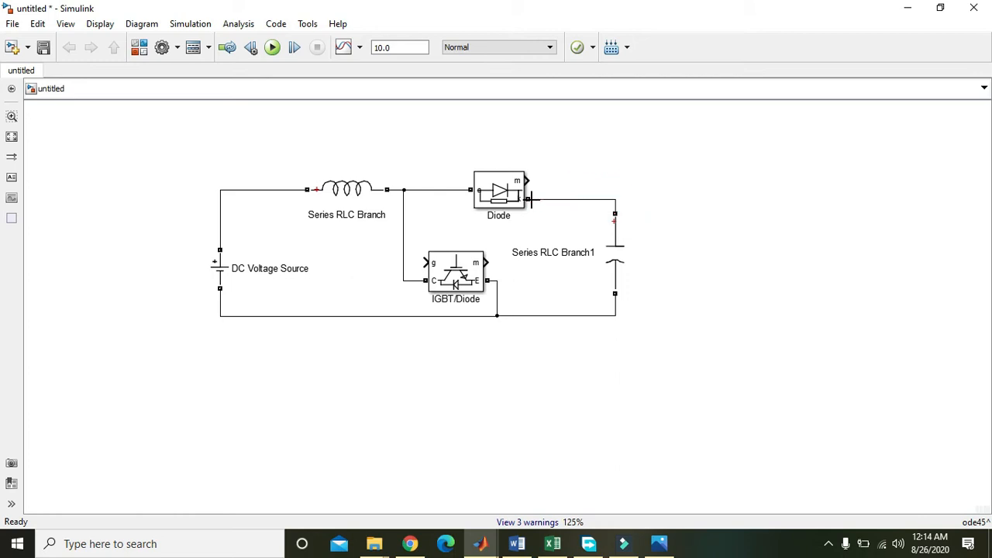
Step: Move the capacitor branch slightly closer to the Diode
left_click(623, 255)
left_click(686, 246)
left_click_drag(617, 264, 604, 263)
left_click(649, 268)
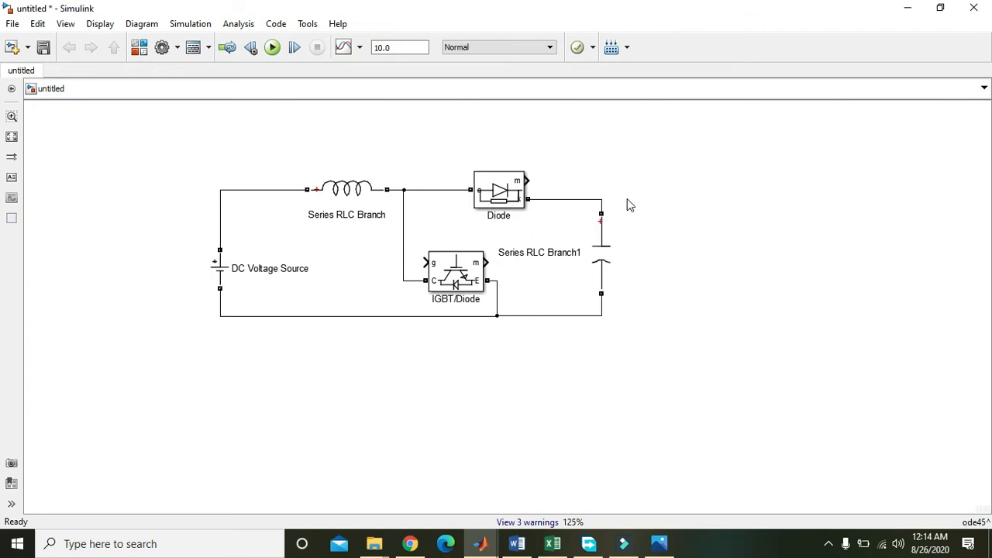
Step: Paste another Series RLC Branch beyond the capacitor and configure it as branch type R with a resistance of 120 ohms
key("ctrl+v")
left_click_drag(701, 280, 701, 243)
double_click(701, 244)
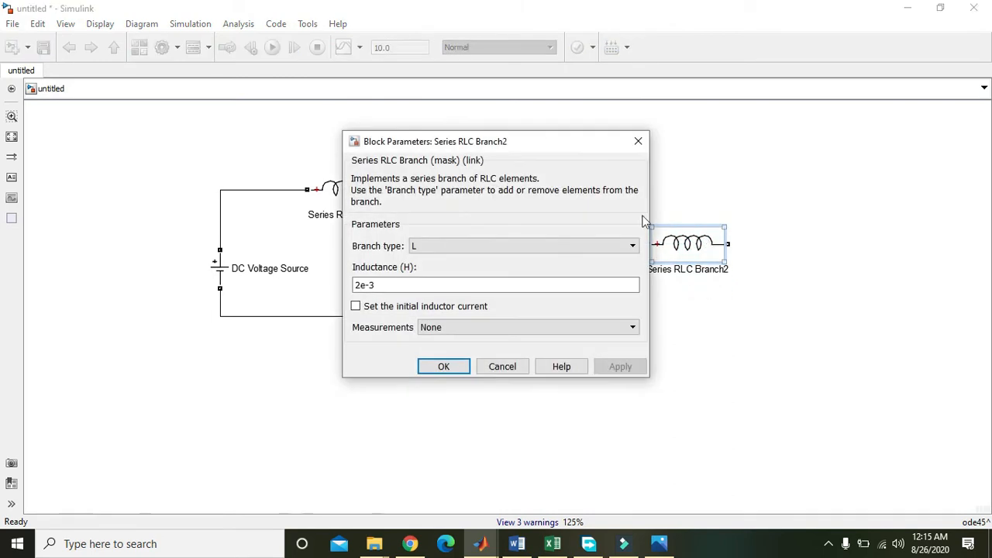
left_click(560, 246)
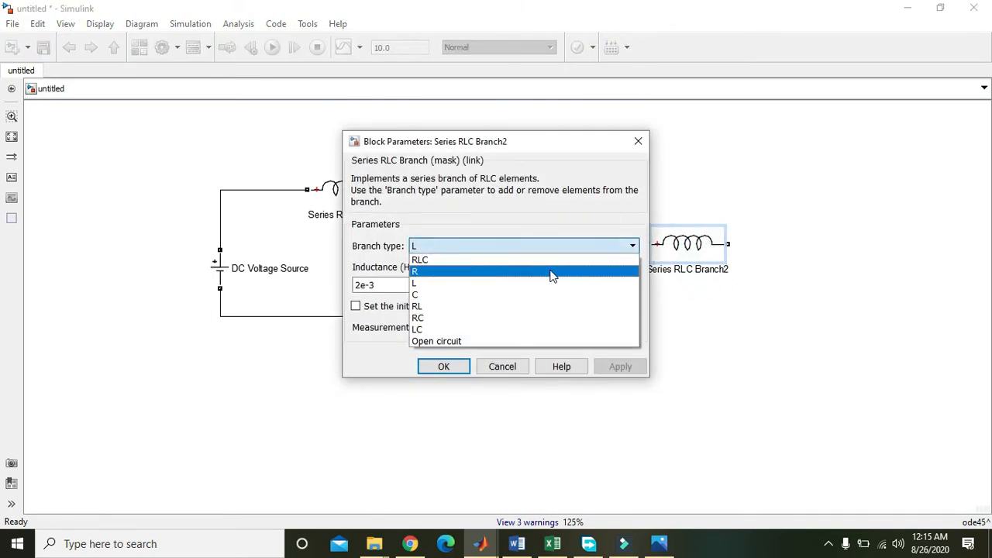
left_click(551, 272)
left_click(383, 290)
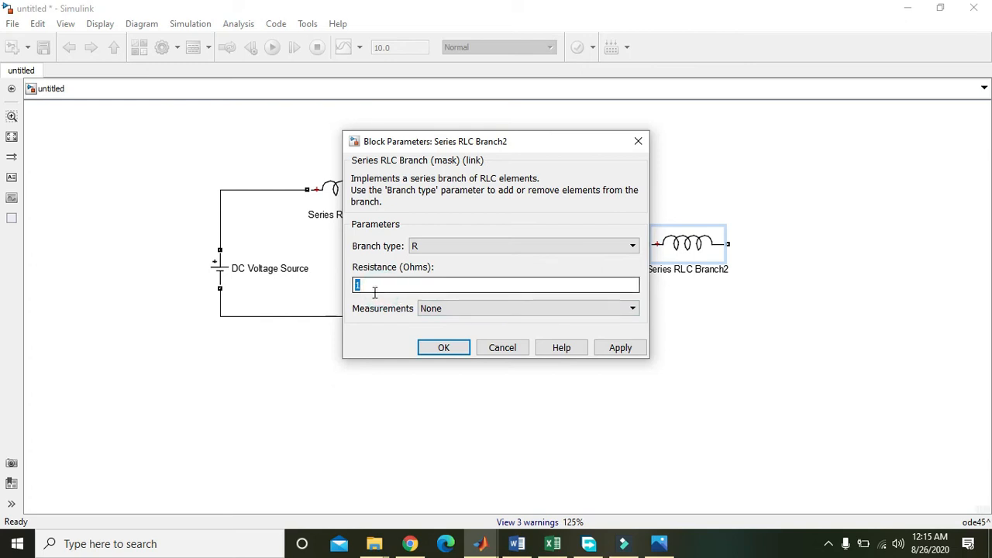
left_click(374, 288)
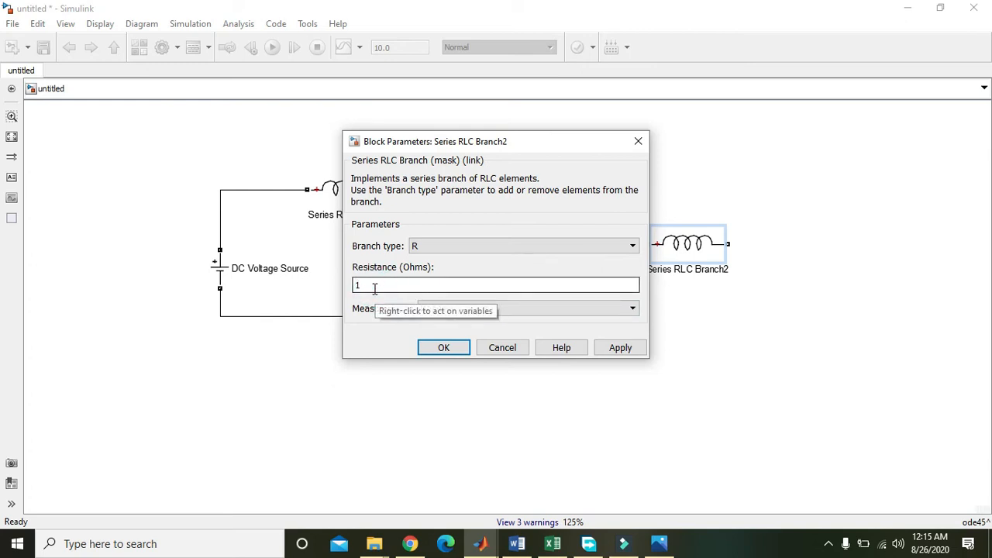
type("20")
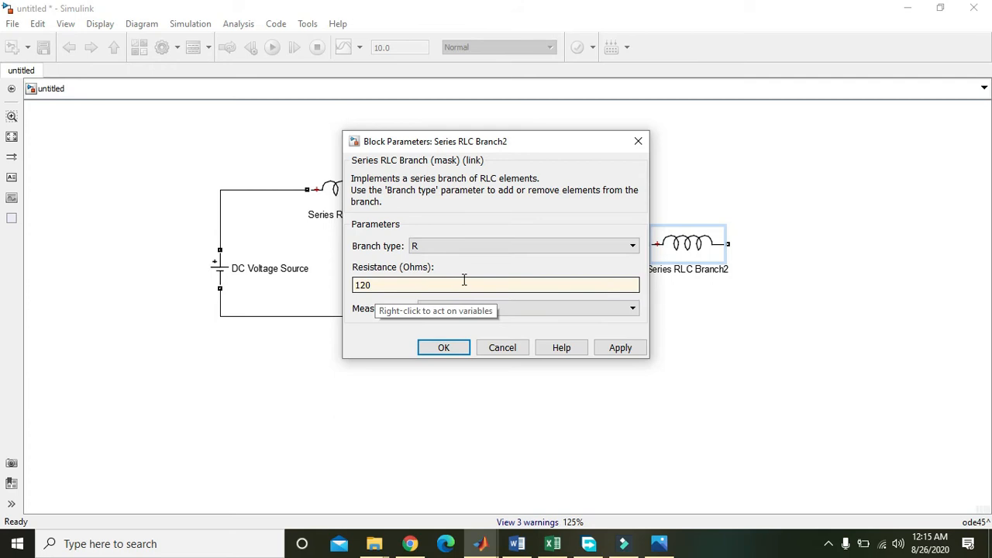
left_click(454, 349)
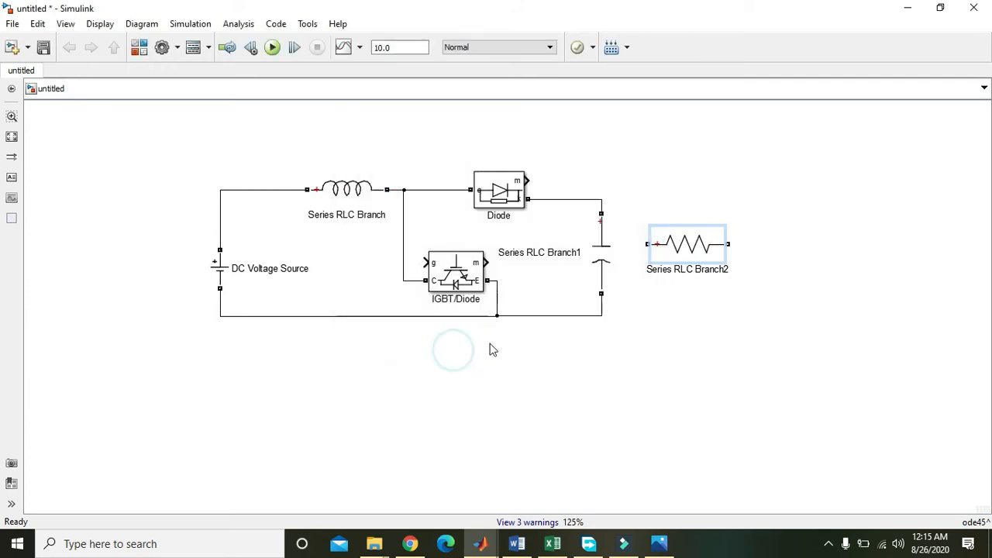
Step: Rotate the resistor branch clockwise and wire it in parallel with the capacitor
right_click(695, 248)
mouse_move(731, 234)
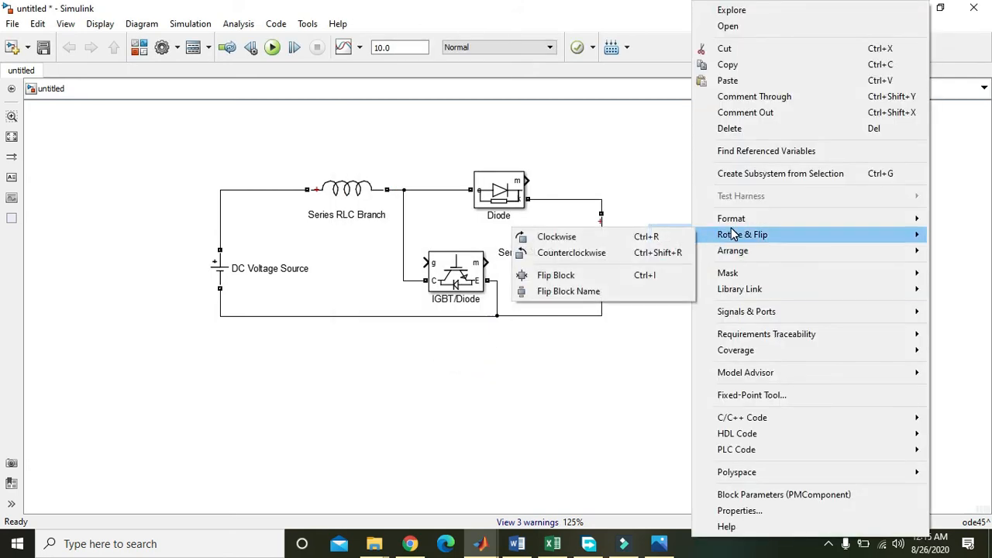
left_click(646, 237)
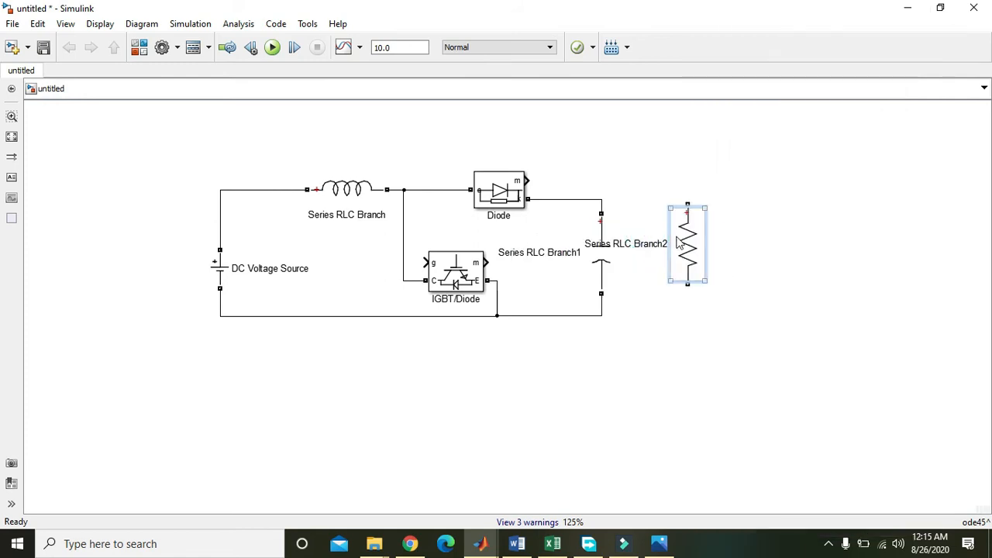
left_click(675, 155)
left_click_drag(686, 203, 602, 199)
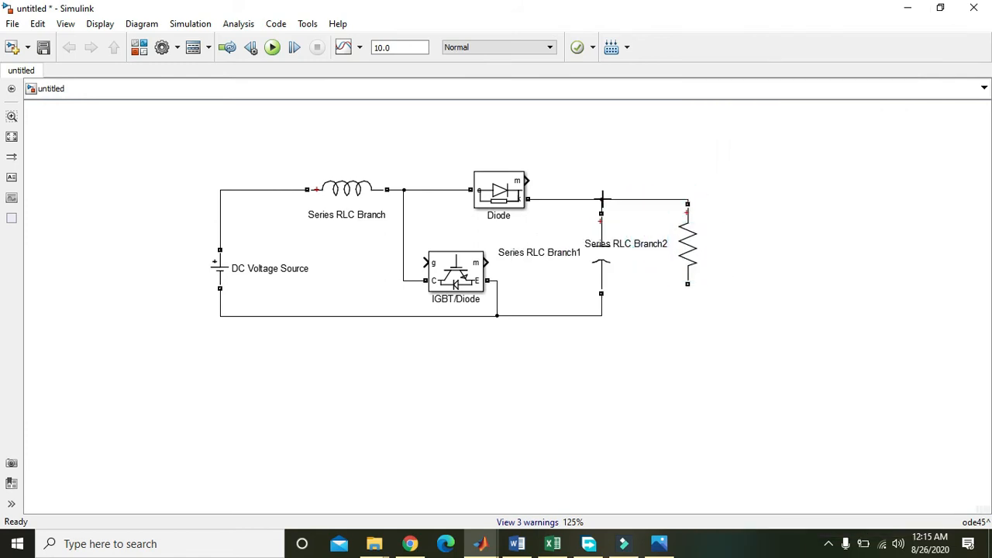
left_click_drag(687, 287, 602, 315)
Step: Review the resistor branch's parameters and move the resistor farther away from the capacitor
left_click(681, 266)
double_click(681, 266)
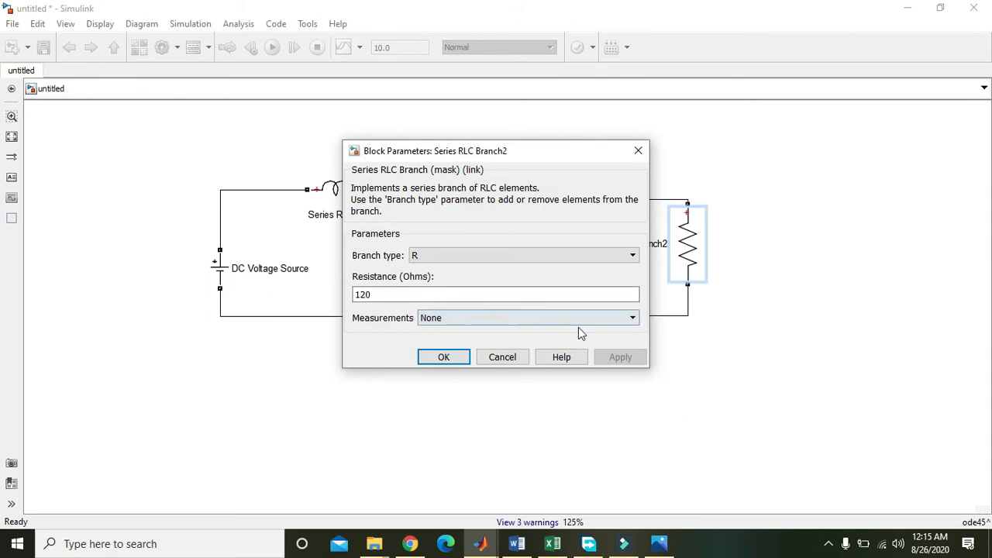
left_click(520, 357)
left_click_drag(699, 243, 736, 251)
left_click(810, 265)
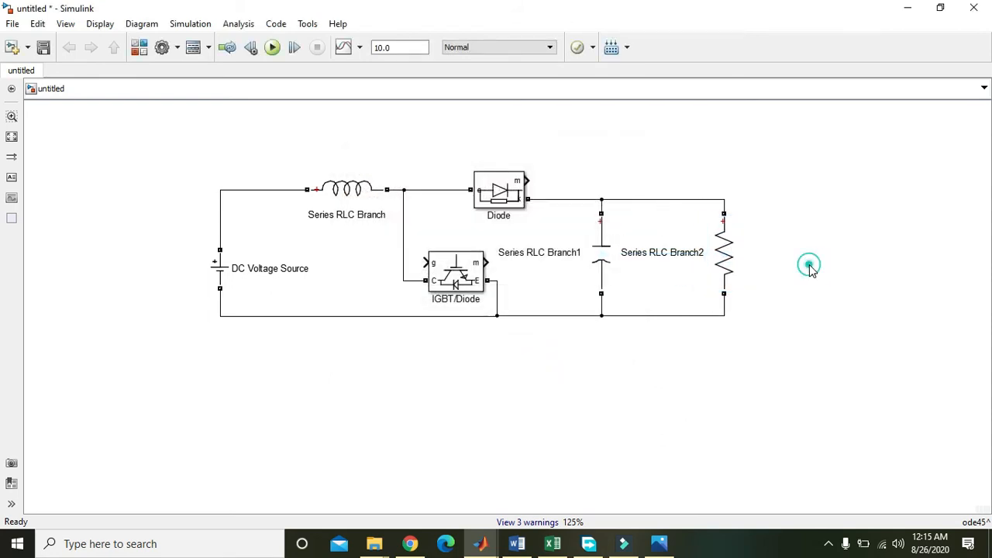
Step: Select the entire circuit and shift it toward the left edge of the canvas
left_click_drag(130, 123, 883, 379)
left_click(593, 273)
left_click_drag(593, 273, 503, 289)
left_click(738, 427)
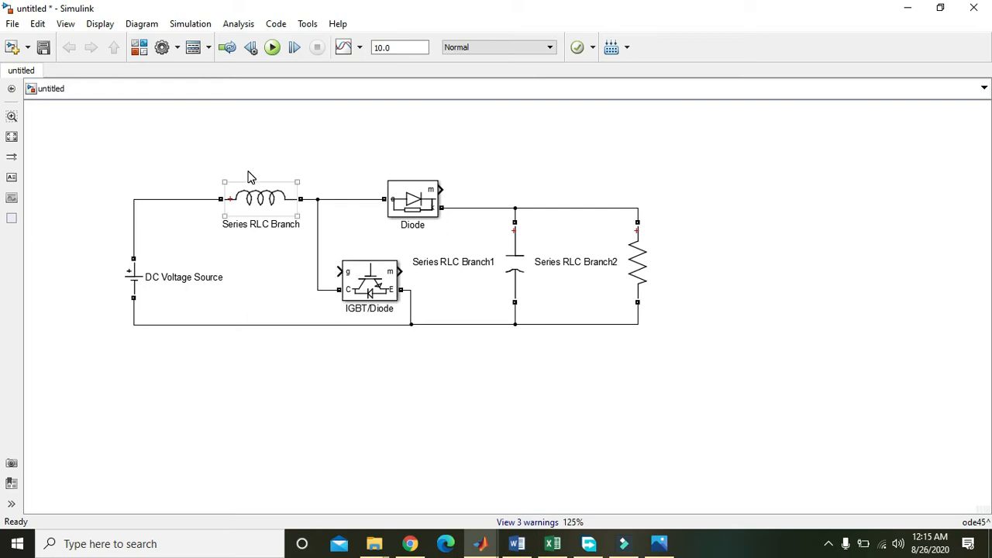
Step: Search the Simulink library for "pulse" and add the Pulse Generator block to the untitled model
left_click(65, 25)
left_click(77, 38)
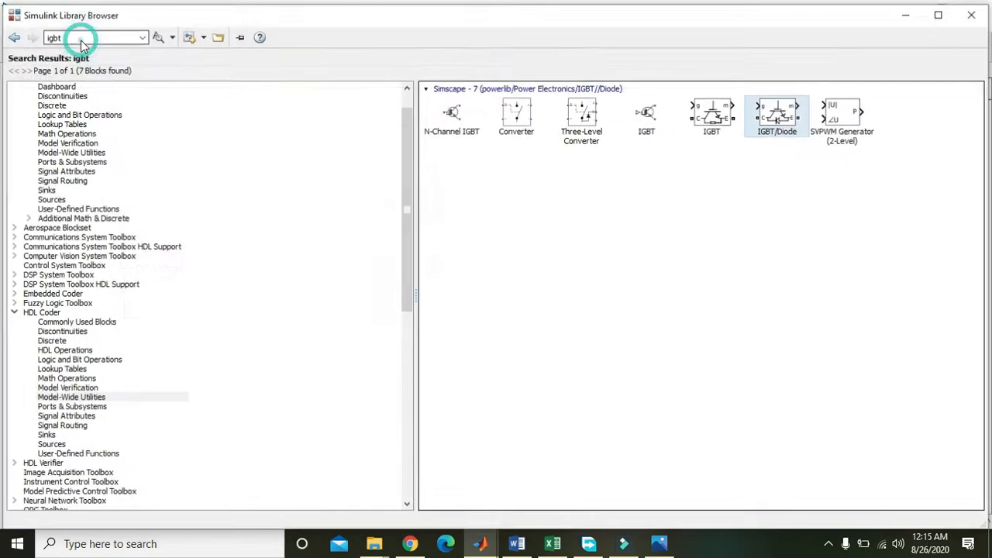
left_click(80, 37)
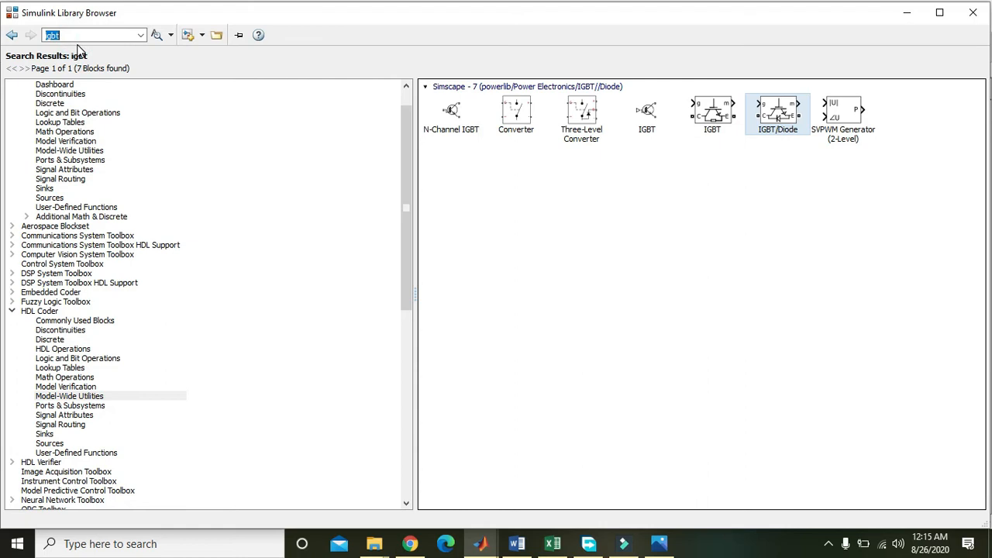
type("pulse")
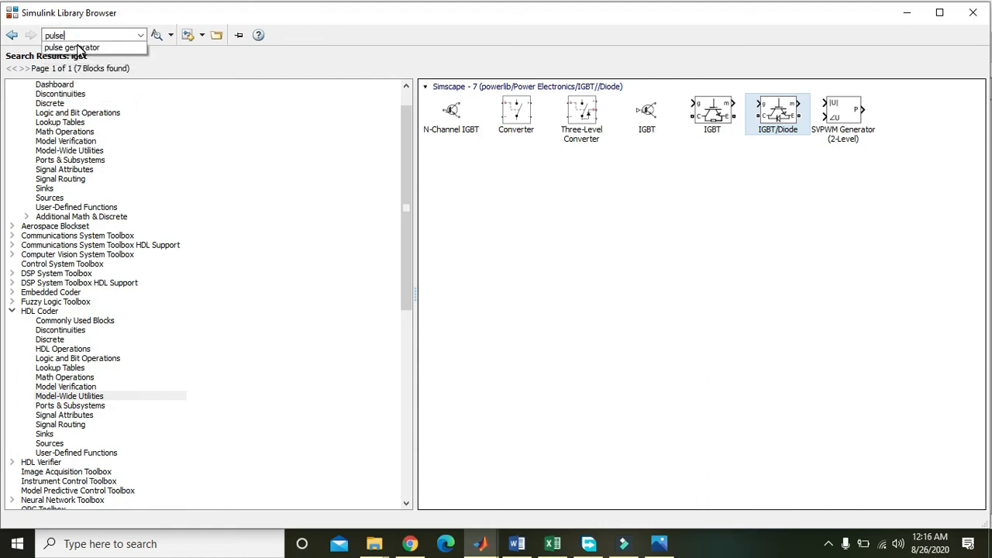
left_click(77, 47)
key("Return")
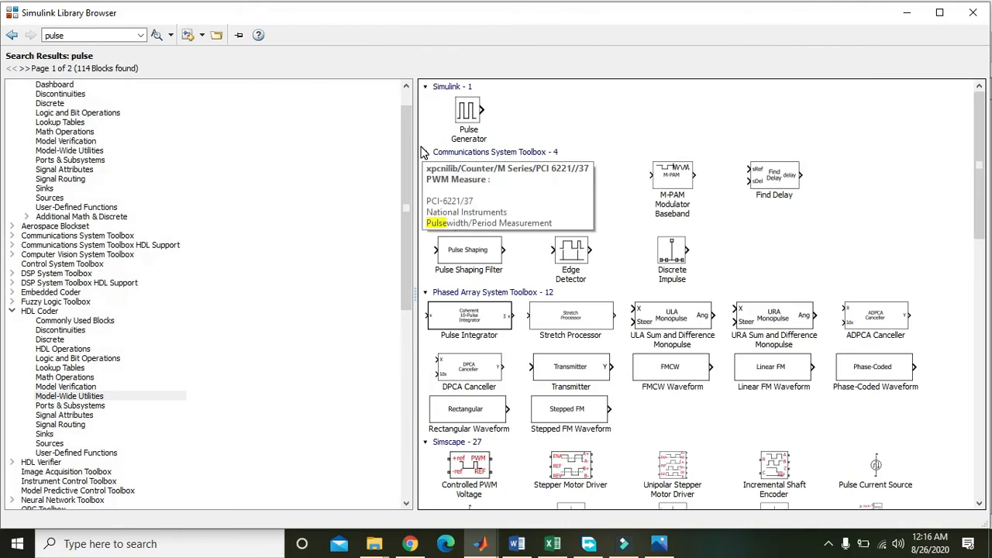
left_click(842, 190)
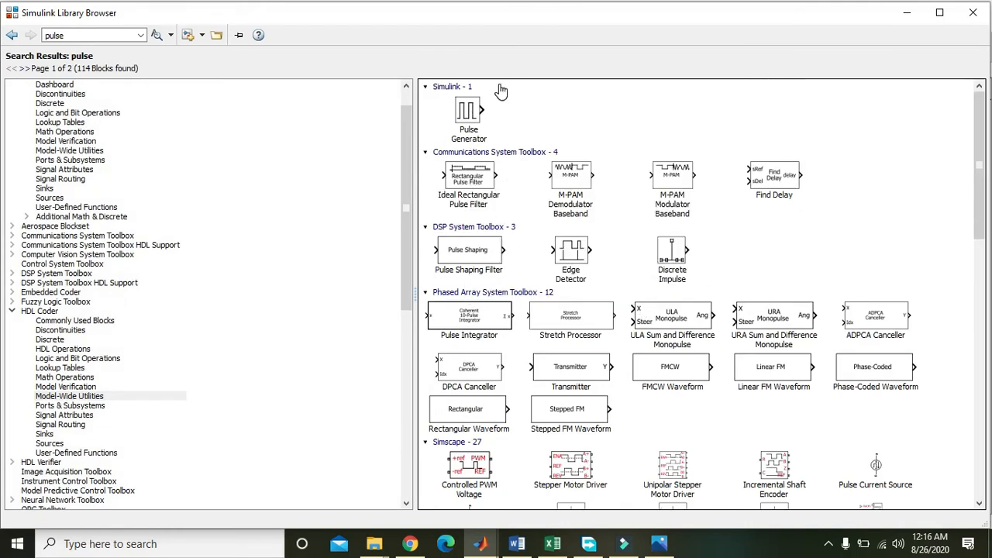
right_click(463, 109)
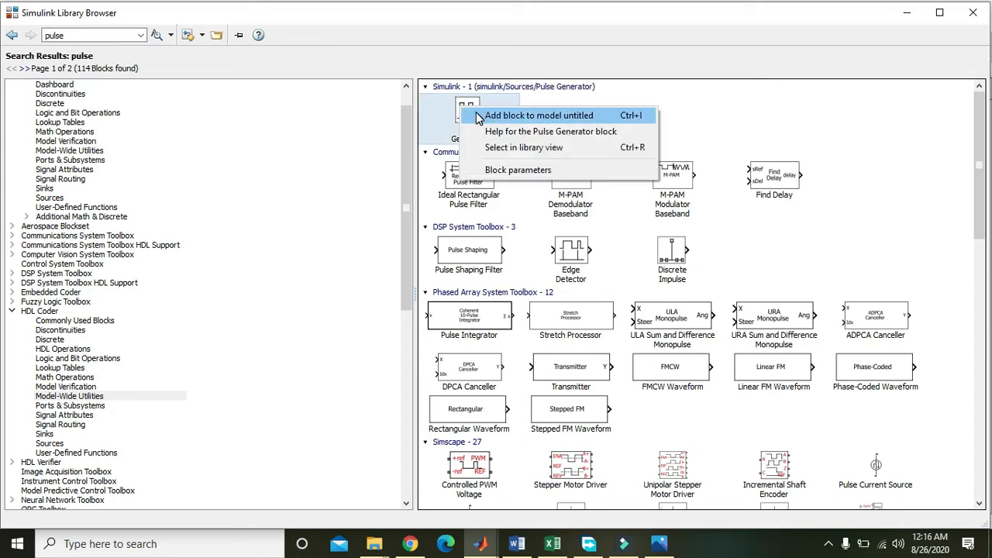
left_click(478, 117)
Step: Return to the model, place the Pulse Generator below the DC Voltage Source and connect its output to the IGBT/Diode's gate
left_click_drag(984, 200, 963, 301)
left_click(903, 11)
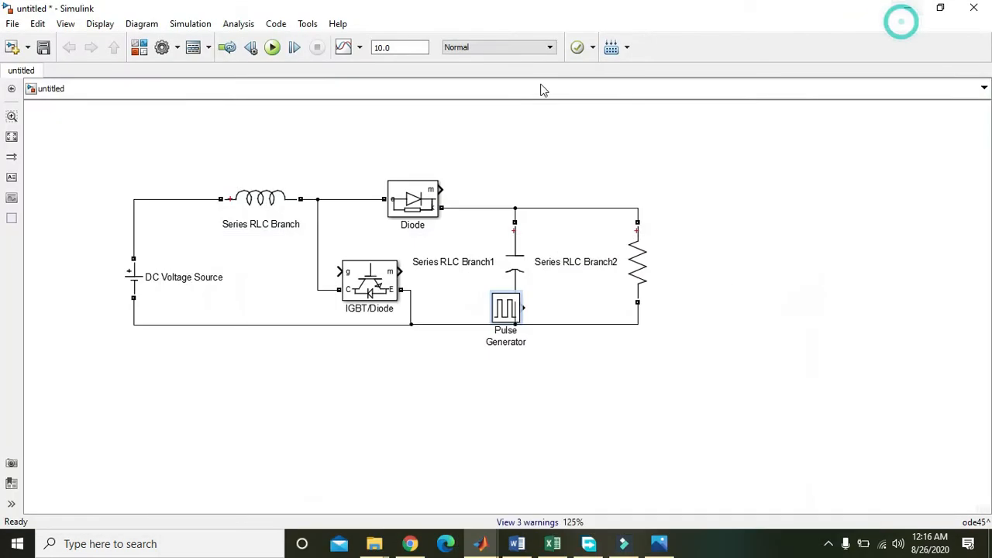
left_click_drag(510, 310, 346, 266)
left_click(147, 416)
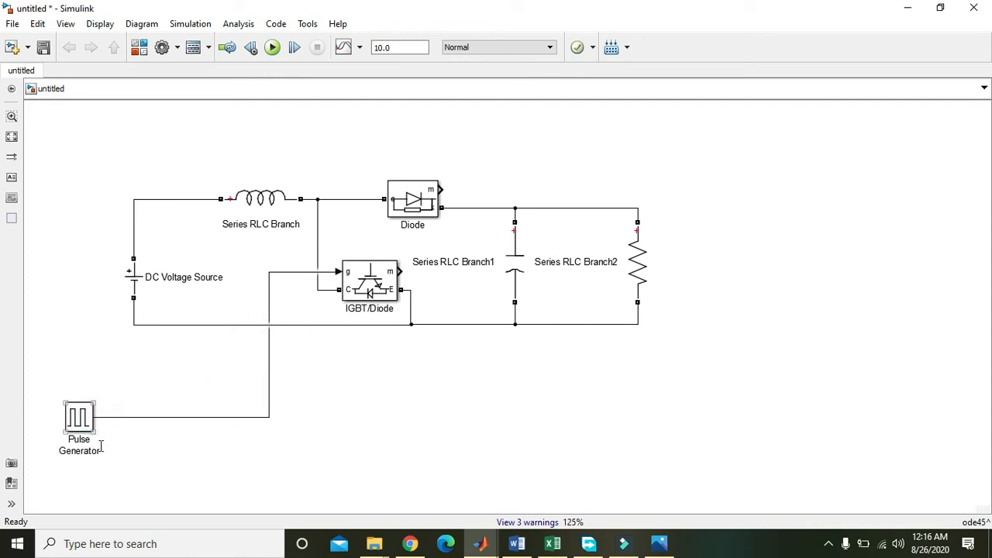
Step: Set the Pulse Generator's period to 1/40000 seconds
double_click(78, 423)
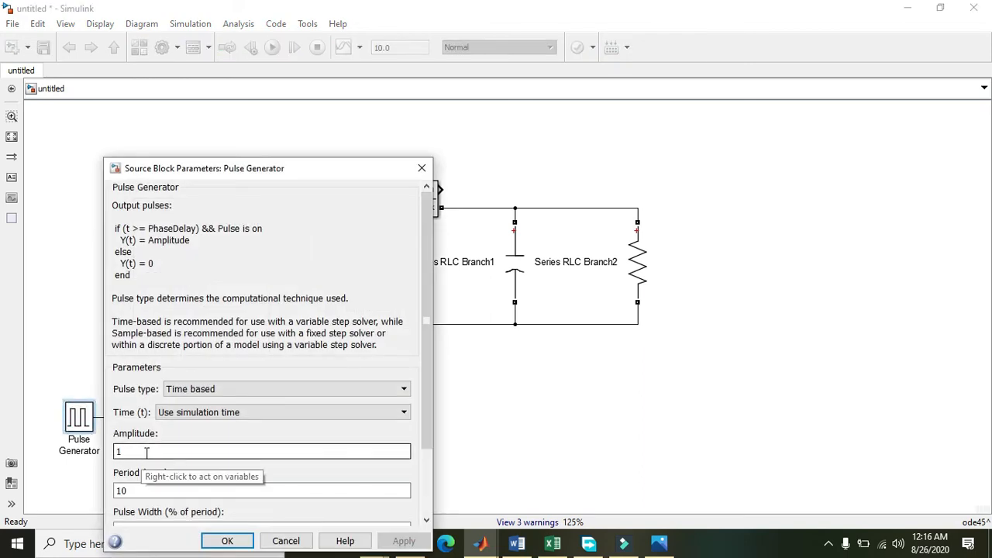
left_click_drag(258, 174, 252, 76)
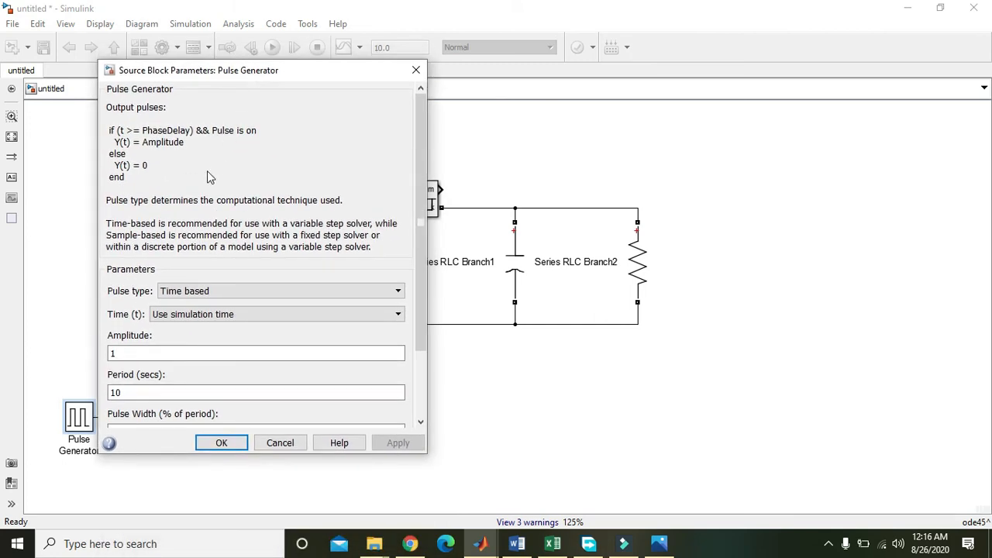
double_click(116, 392)
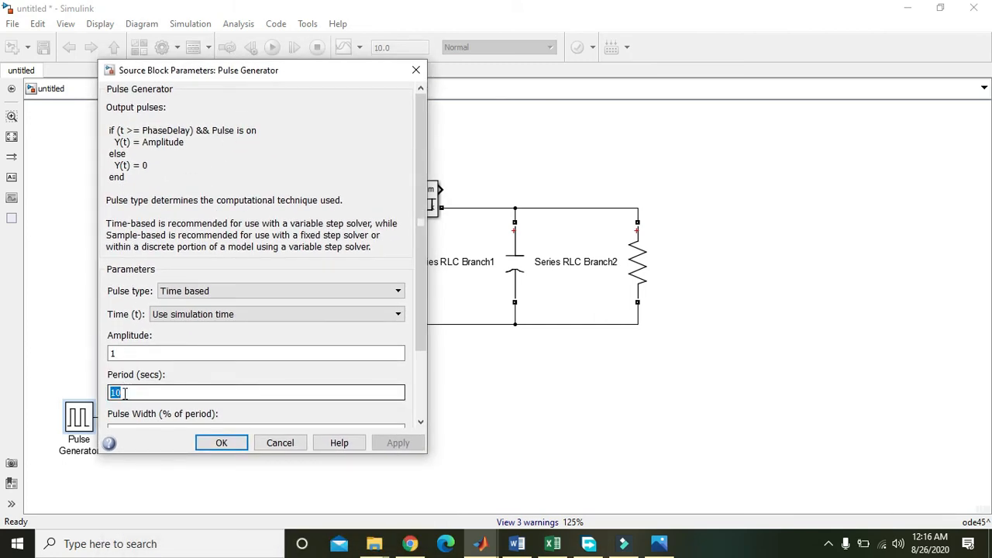
type("1")
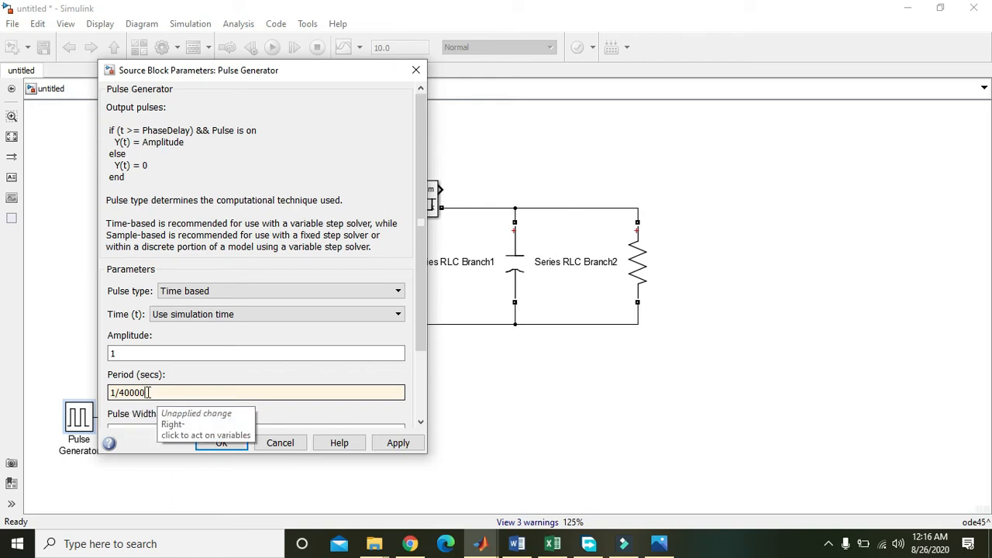
mouse_move(121, 392)
left_mouse_down()
mouse_move(148, 393)
mouse_move(121, 393)
left_mouse_up()
left_click(149, 392)
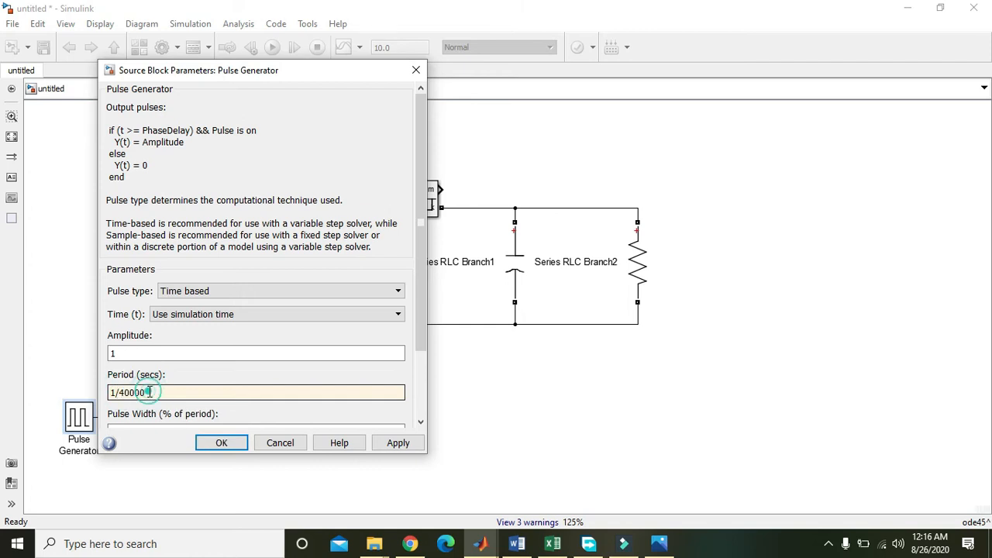
left_click(133, 378)
left_click_drag(134, 378, 152, 394)
left_click(148, 396)
left_click(152, 392)
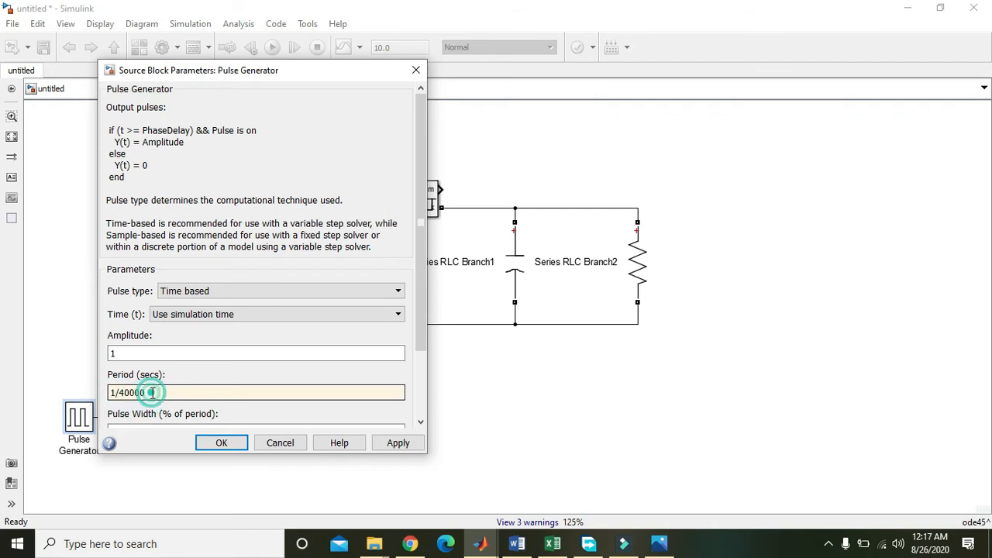
Step: Set the Pulse Generator's pulse width to 65 % of the period and its amplitude to 5, and accept the parameters
left_click_drag(421, 228, 423, 296)
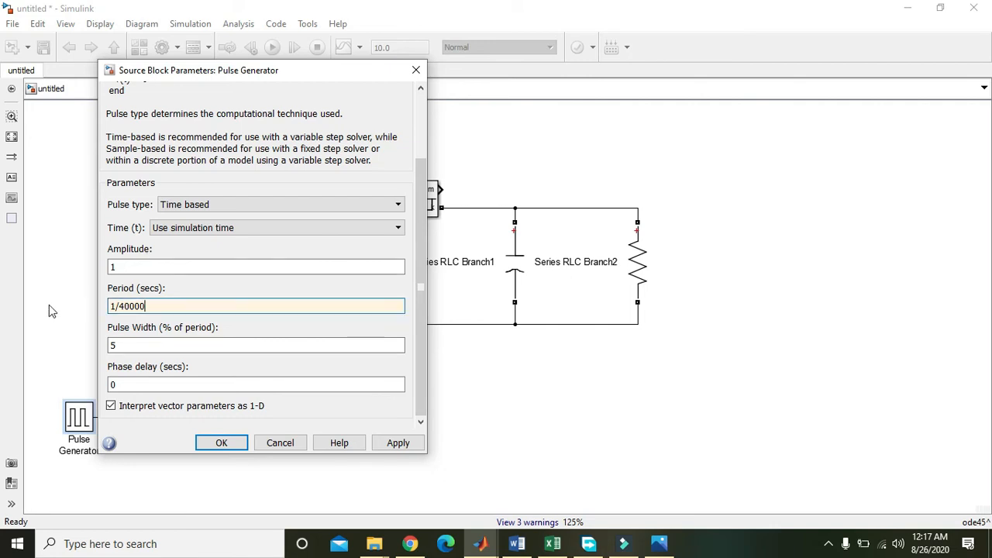
double_click(137, 346)
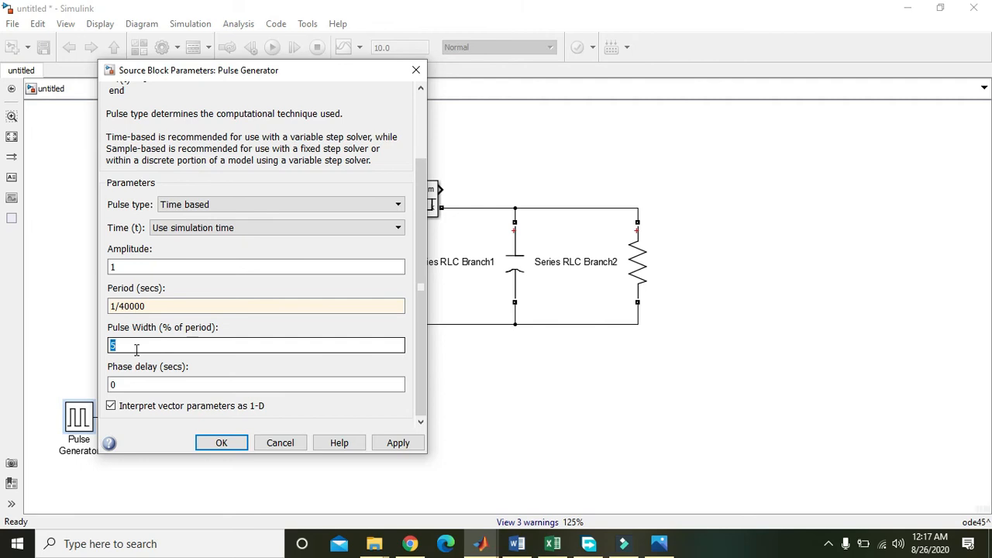
type("65")
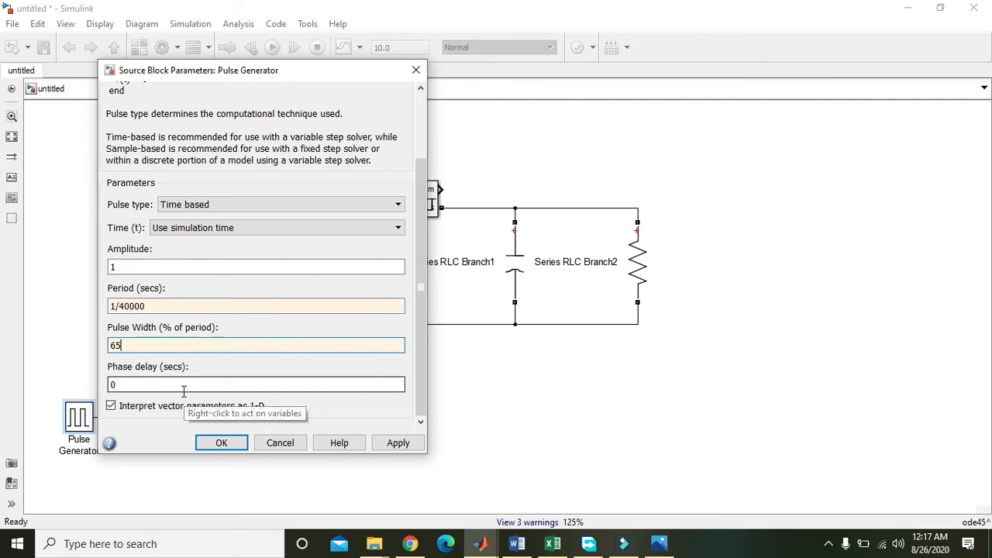
double_click(151, 266)
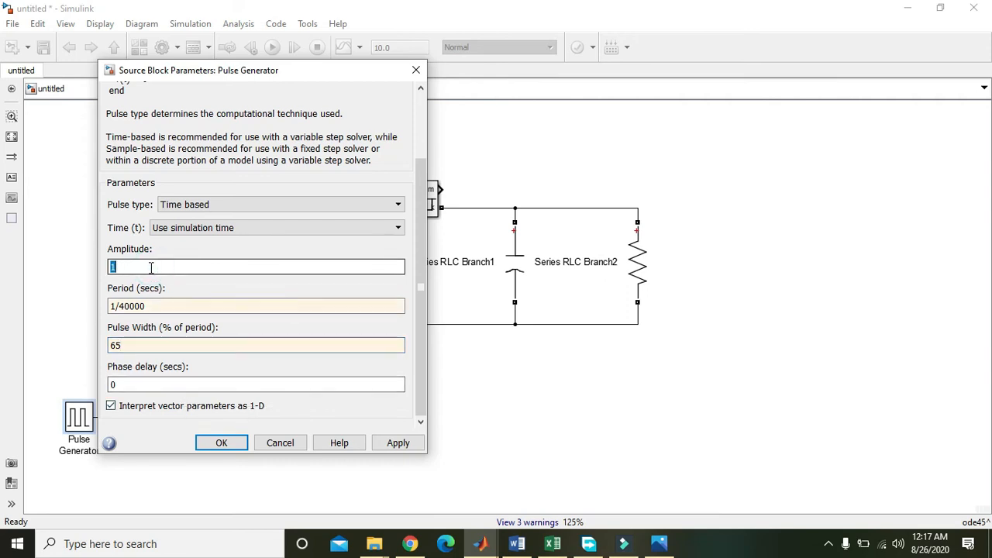
type("5")
left_click(214, 442)
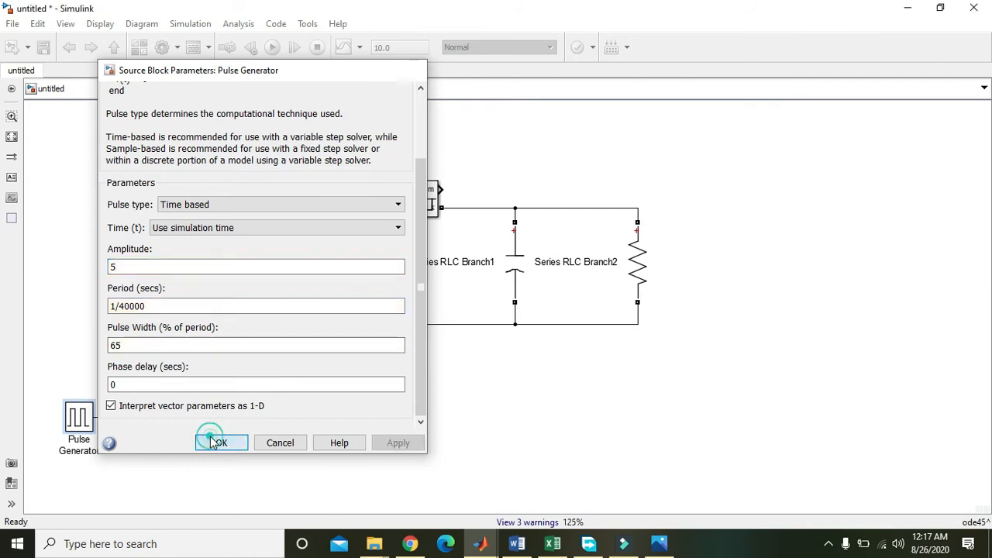
Step: Search the Simulink library for "voltage measurement", add the Voltage Measurement block to the untitled model and return to the model
left_click(230, 468)
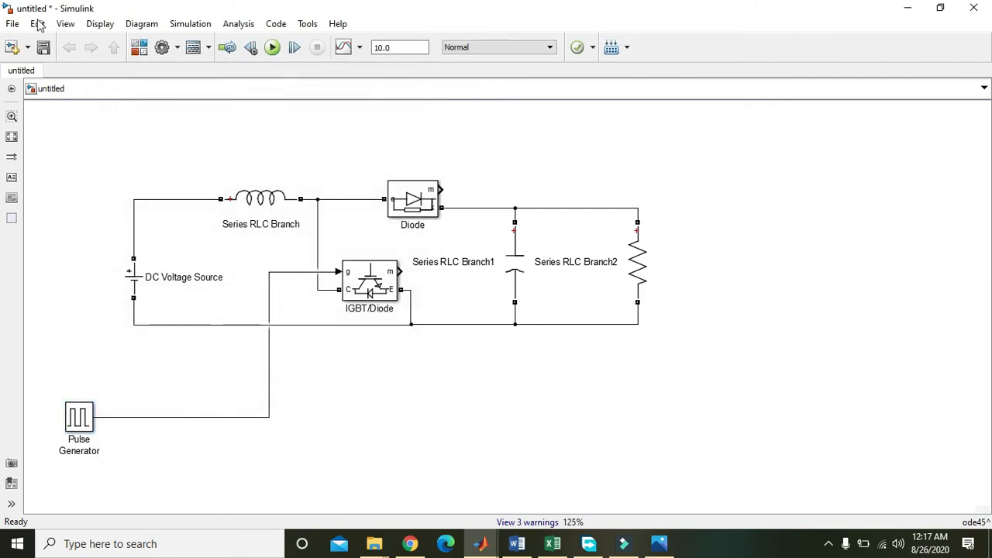
left_click(65, 24)
left_click(91, 44)
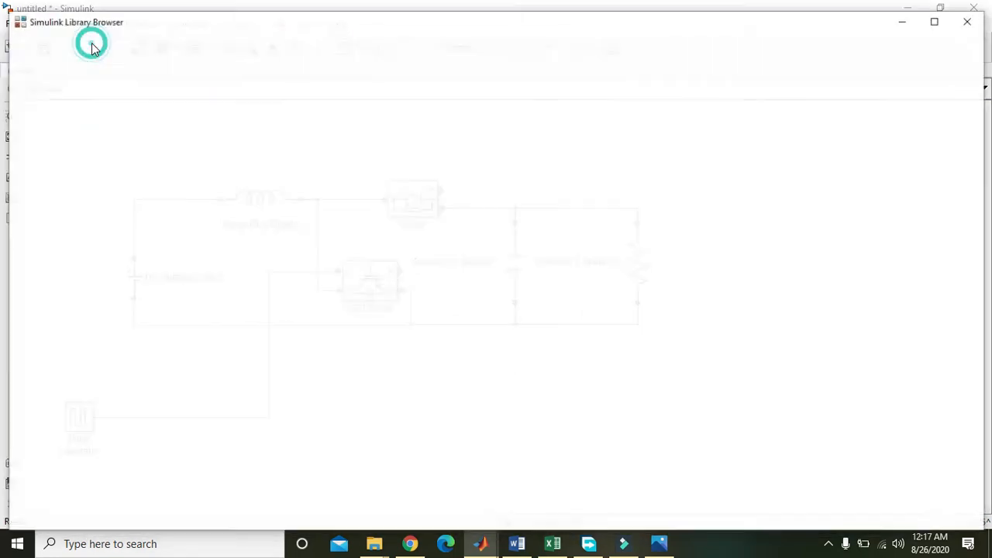
double_click(90, 35)
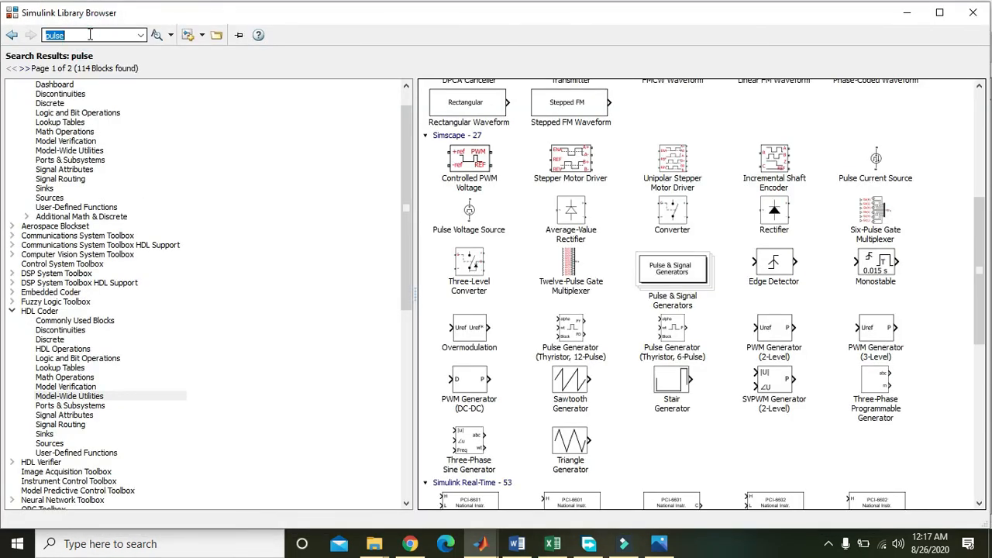
type("voltage measurement")
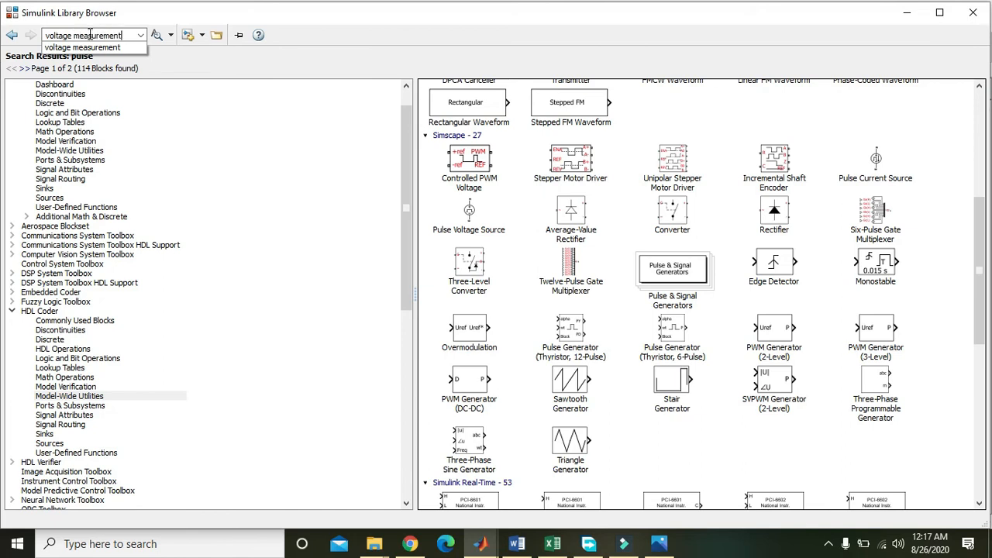
key("Return")
triple_click(93, 35)
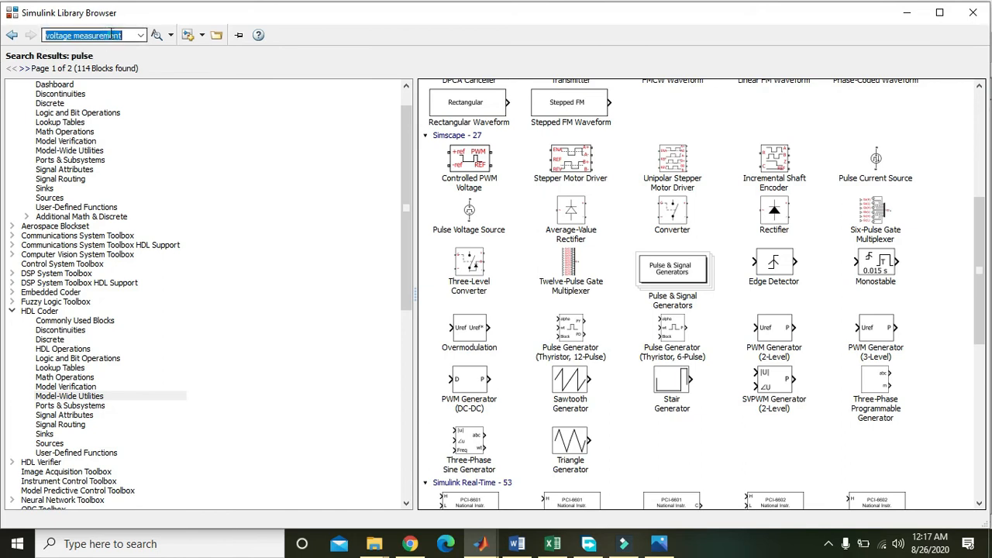
left_click(156, 35)
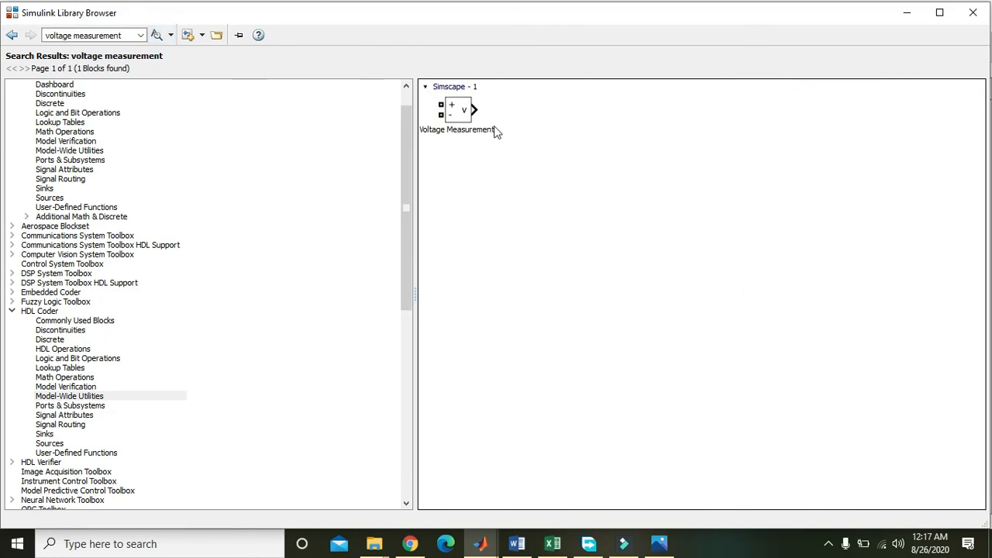
right_click(463, 115)
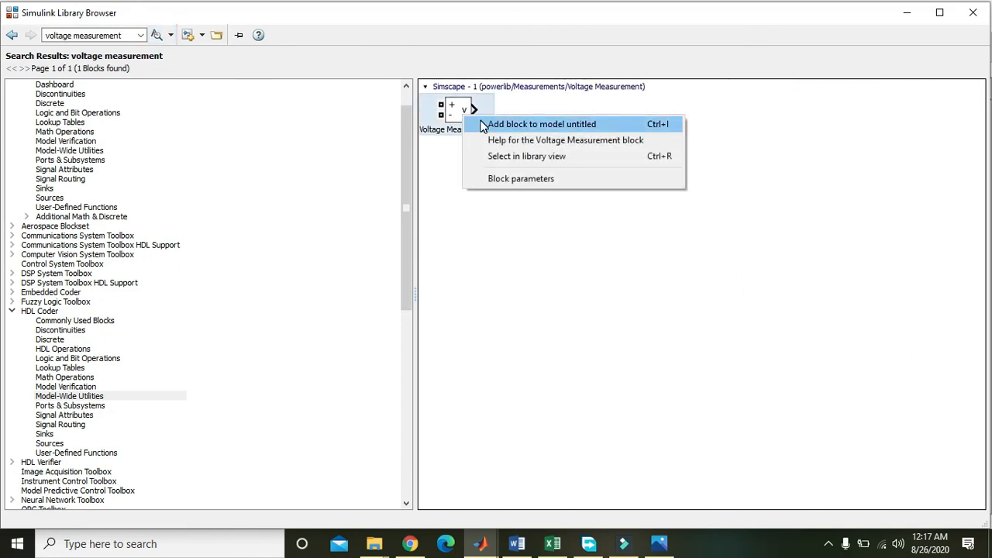
left_click(484, 124)
left_click(901, 16)
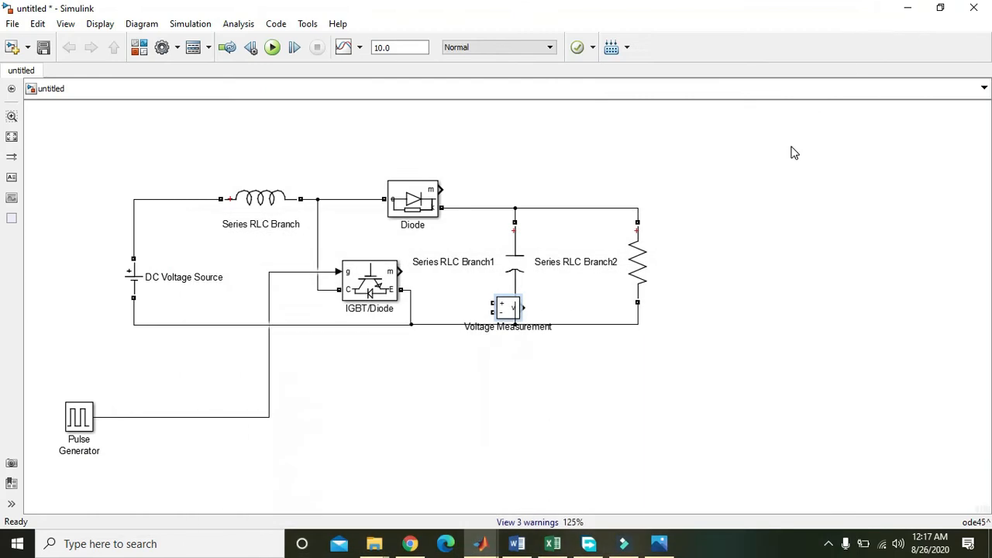
Step: Place the Voltage Measurement block to the right of the load resistor and wire its + and - inputs across the resistor
mouse_move(505, 310)
left_mouse_down()
mouse_move(619, 304)
mouse_move(742, 258)
mouse_move(698, 231)
mouse_move(628, 222)
mouse_move(636, 224)
left_mouse_up()
left_click(720, 227)
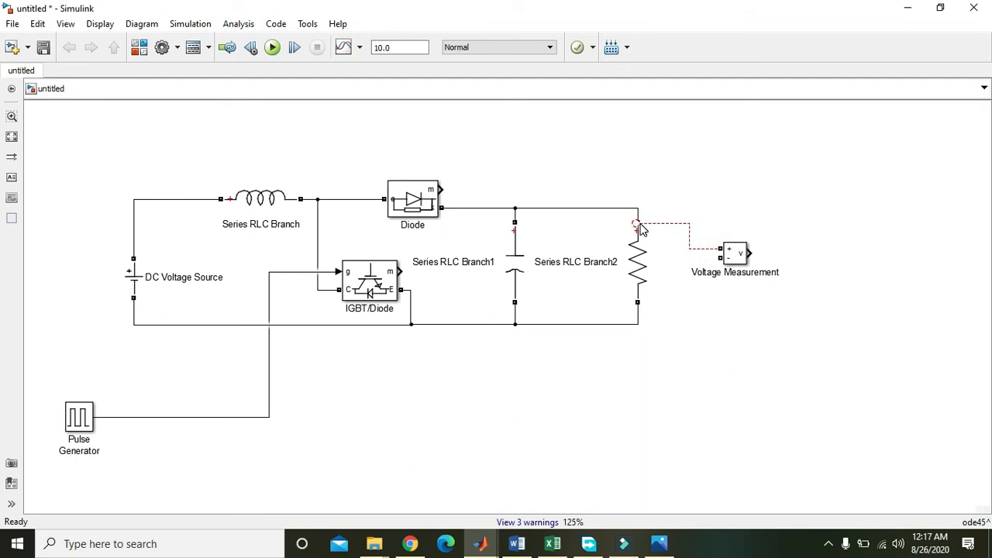
left_click(734, 298)
left_click_drag(719, 259, 637, 312)
Step: Try to join the diode output line and the Voltage Measurement's + wire to the load resistor's upper terminal
mouse_move(638, 220)
left_mouse_down()
mouse_move(642, 212)
mouse_move(643, 224)
left_mouse_up()
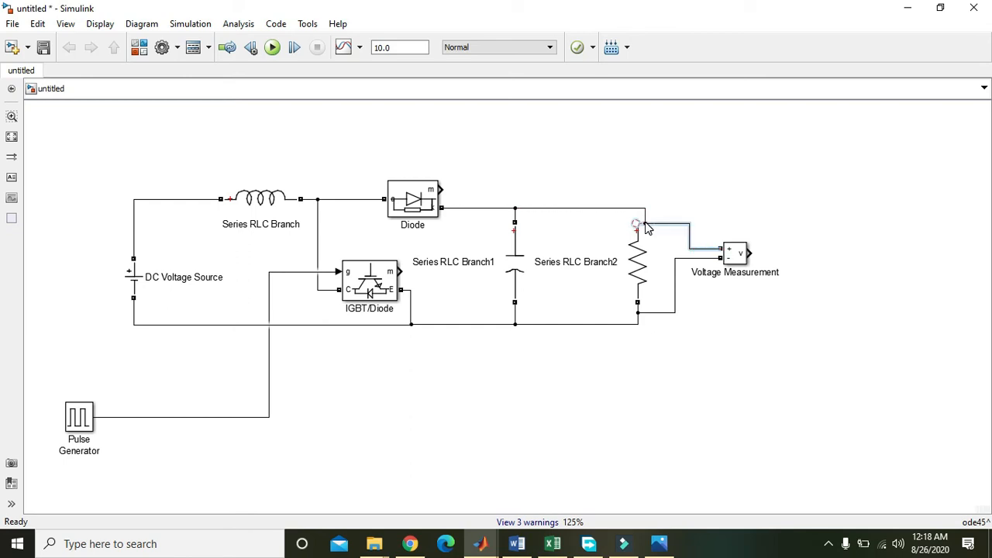
left_click(636, 221)
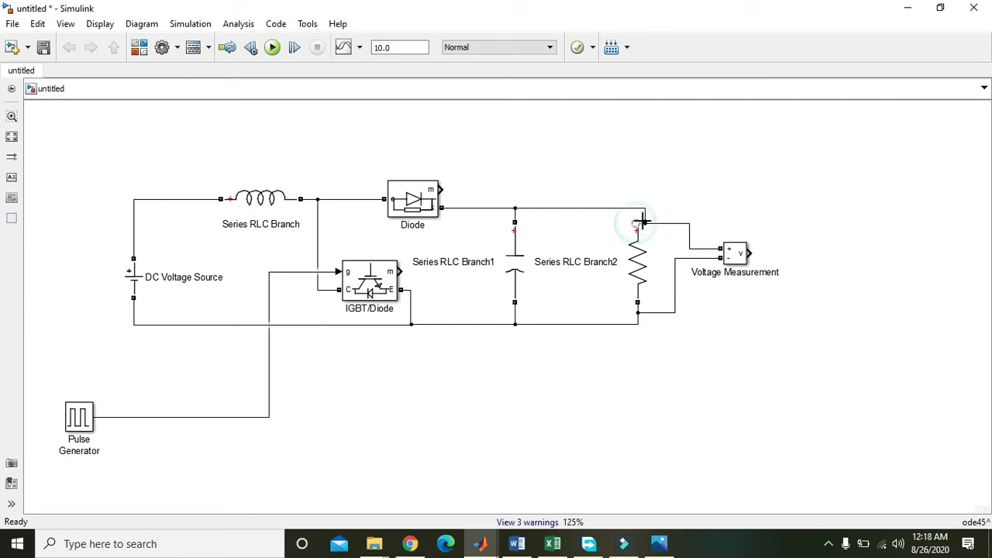
left_click(720, 200)
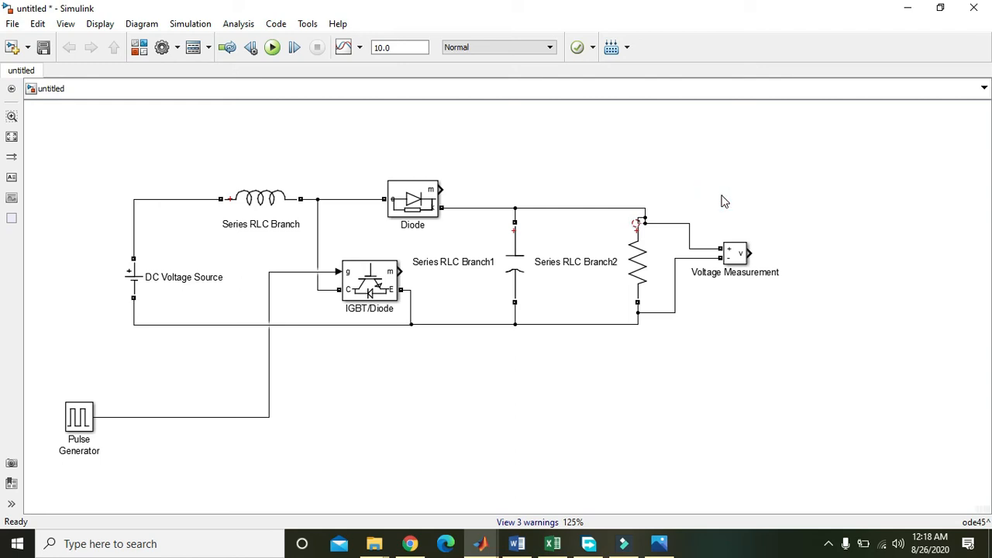
left_click(635, 226)
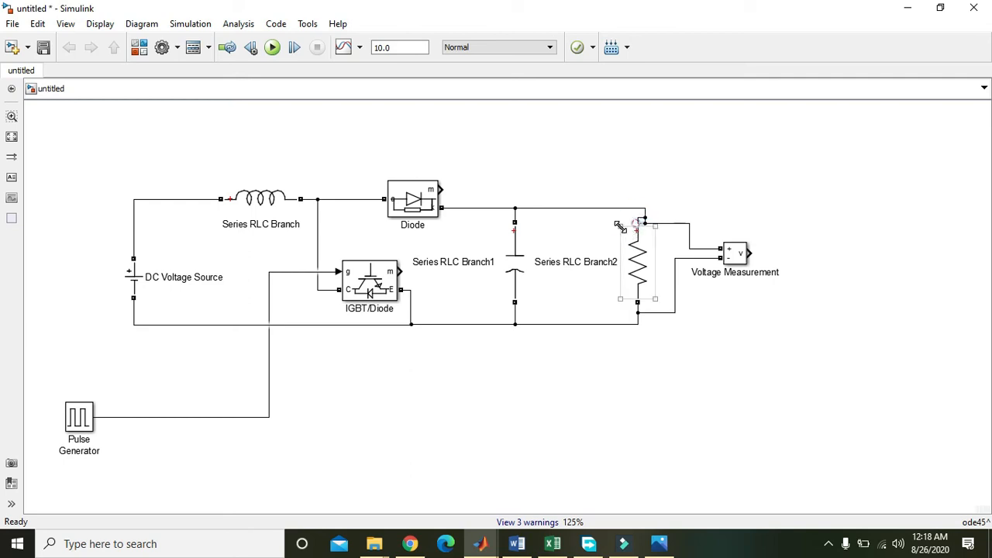